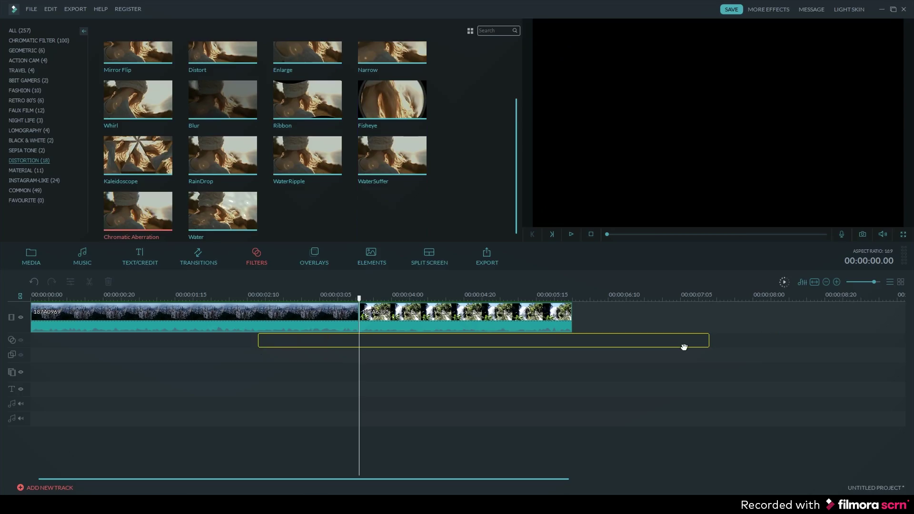
drag(708, 340, 336, 342)
drag(337, 304, 342, 305)
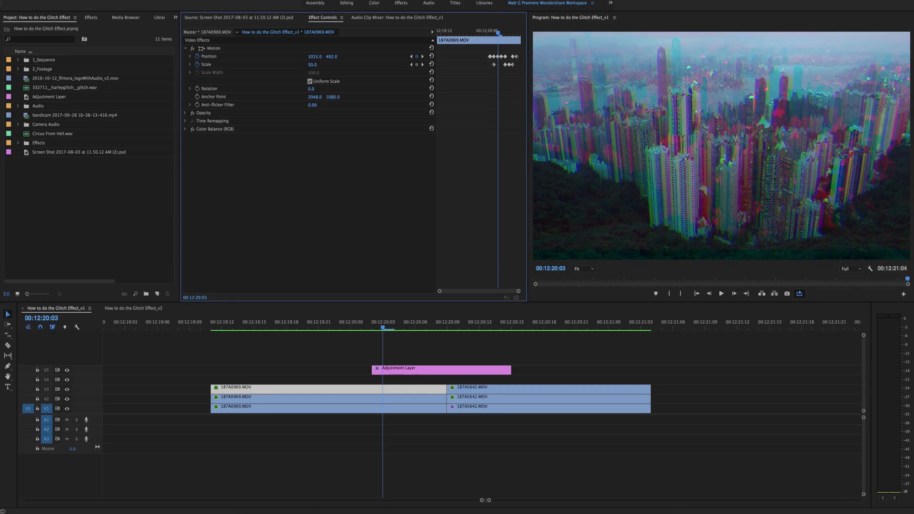
key(Return)
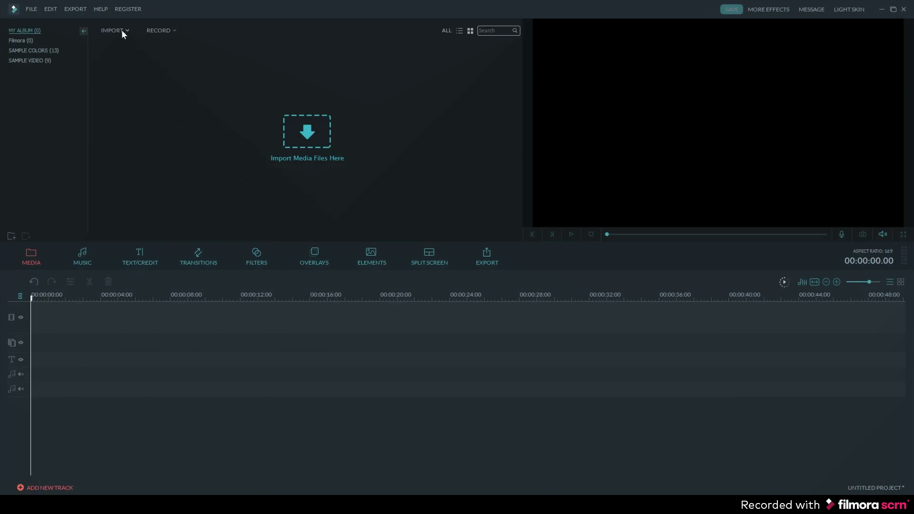
Import the video files 187A0969 and 187A6394 from the Movies folder into the media library.
click(118, 30)
click(193, 41)
drag(400, 61, 398, 57)
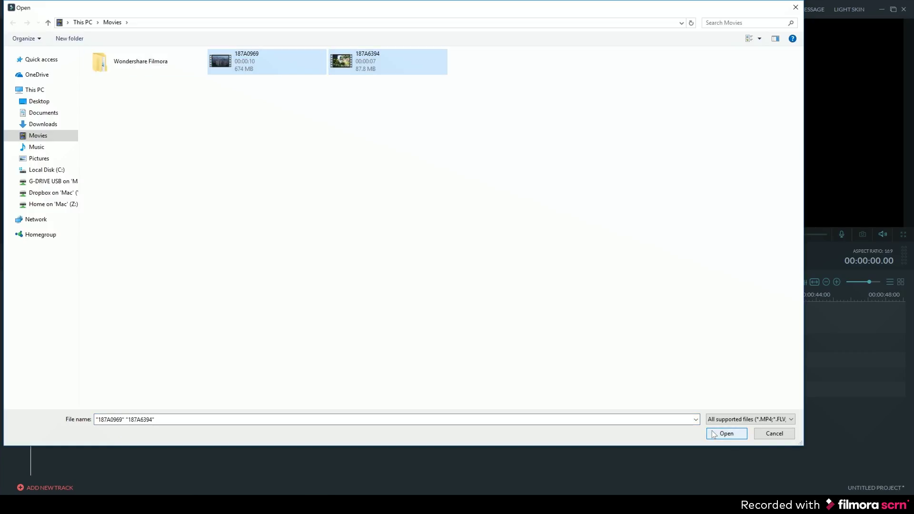
click(726, 433)
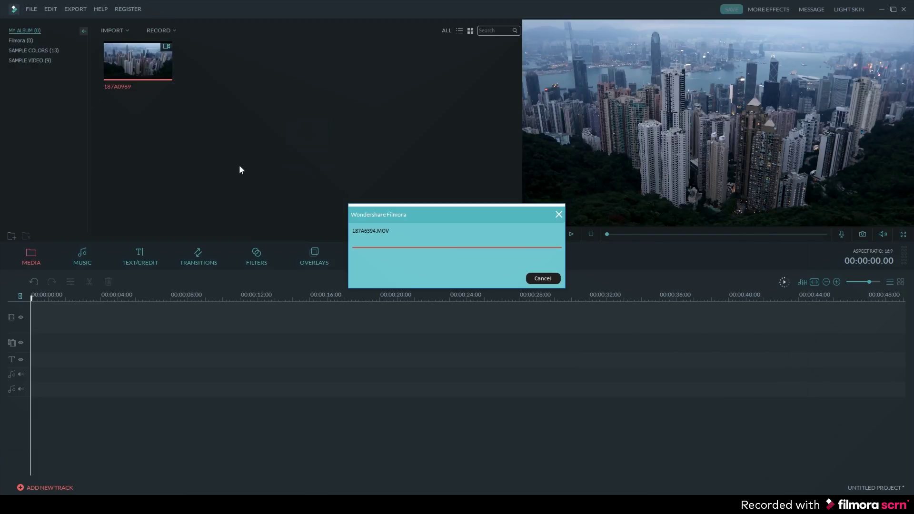
Place 187A0969 and 187A6394 one after the other on the video track and trim a little off the start of 187A6394.
drag(203, 315, 204, 318)
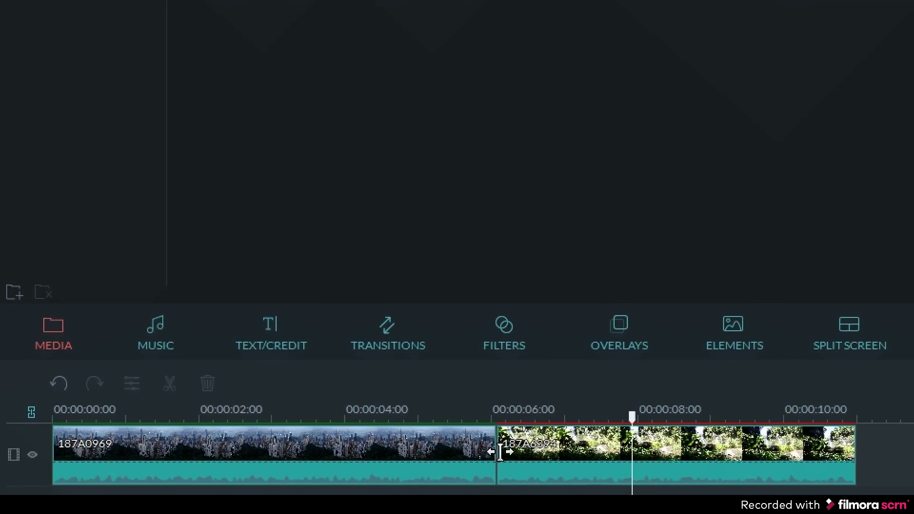
drag(500, 451, 526, 450)
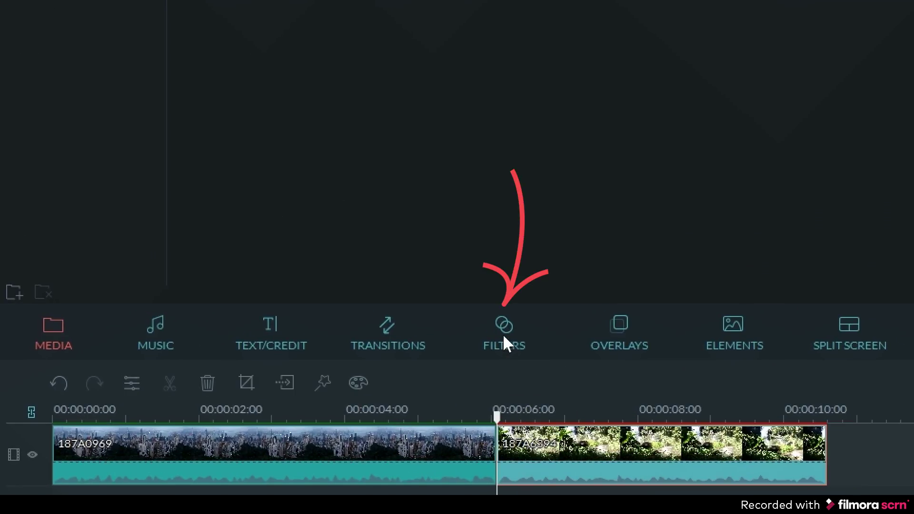
Add the Chromatic Aberration filter from the Distortion category to the timeline's filter track.
click(503, 334)
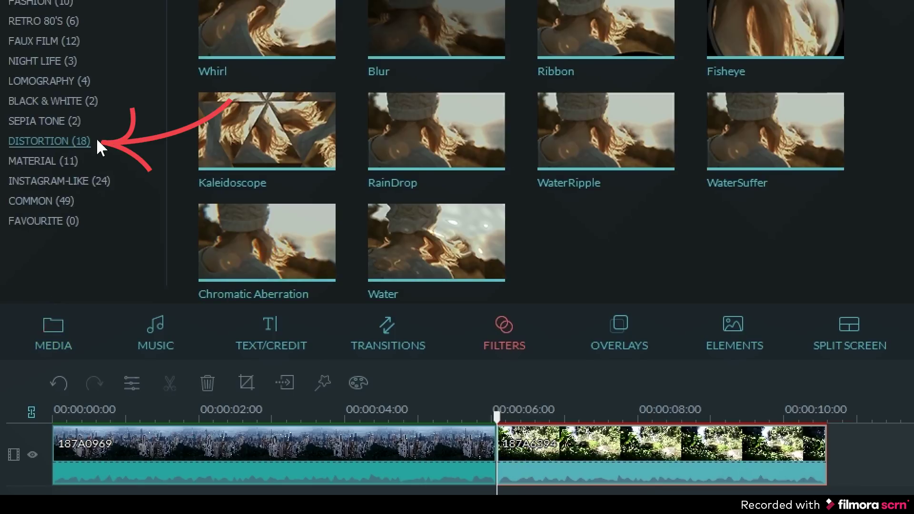
click(211, 263)
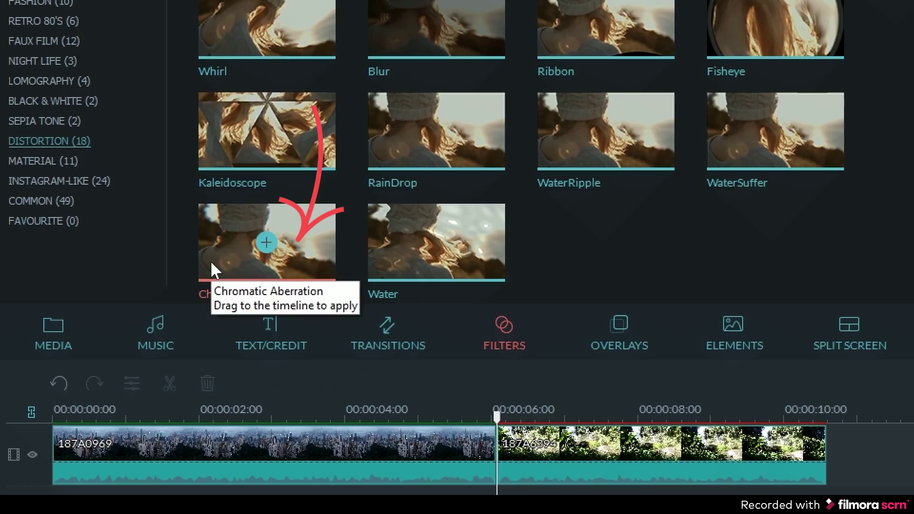
drag(212, 255, 343, 493)
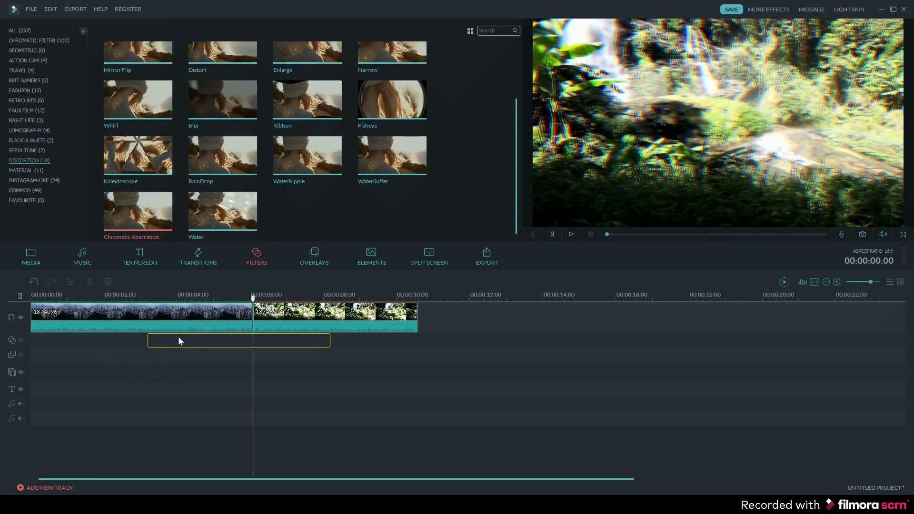
Position the Chromatic Aberration filter across the cut between the two clips and shorten it at both ends to about 1.5 seconds.
drag(179, 338, 260, 348)
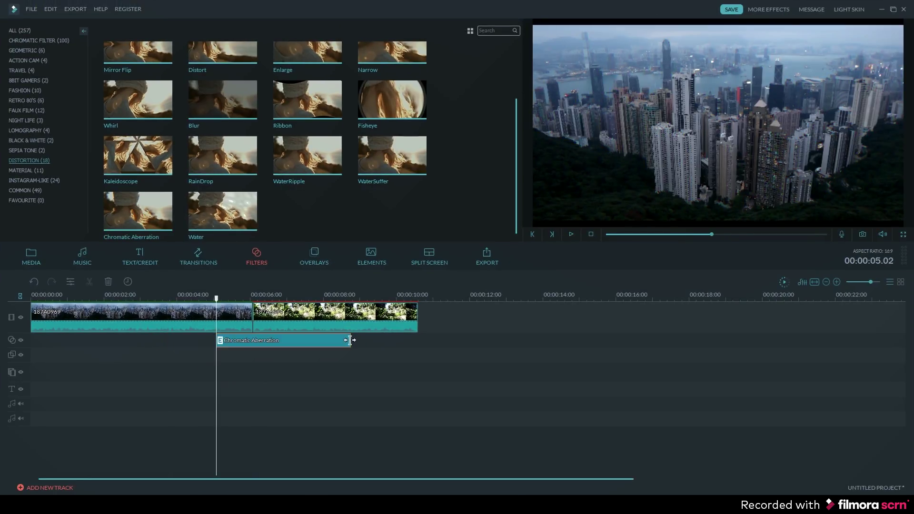
drag(350, 342, 285, 341)
drag(223, 339, 239, 342)
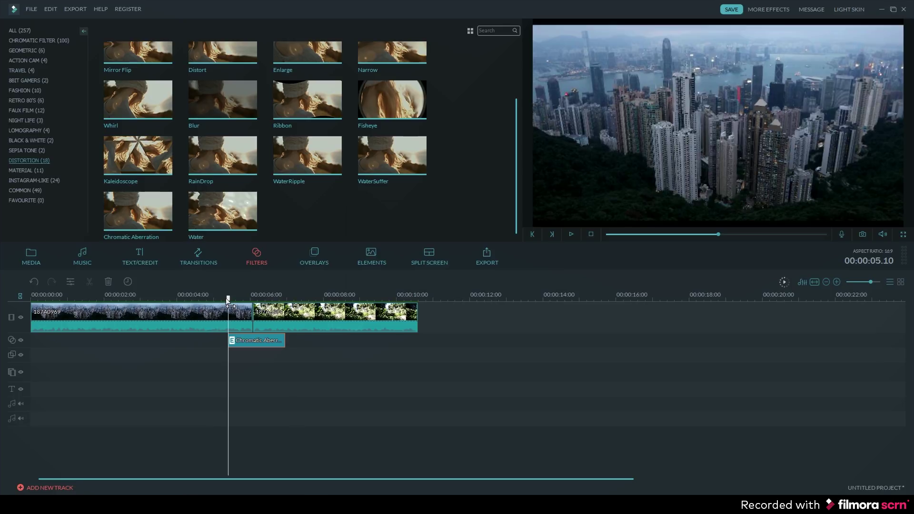
Play the timeline through the filtered cut and extend the start of the Chromatic Aberration filter earlier over the first clip.
click(118, 297)
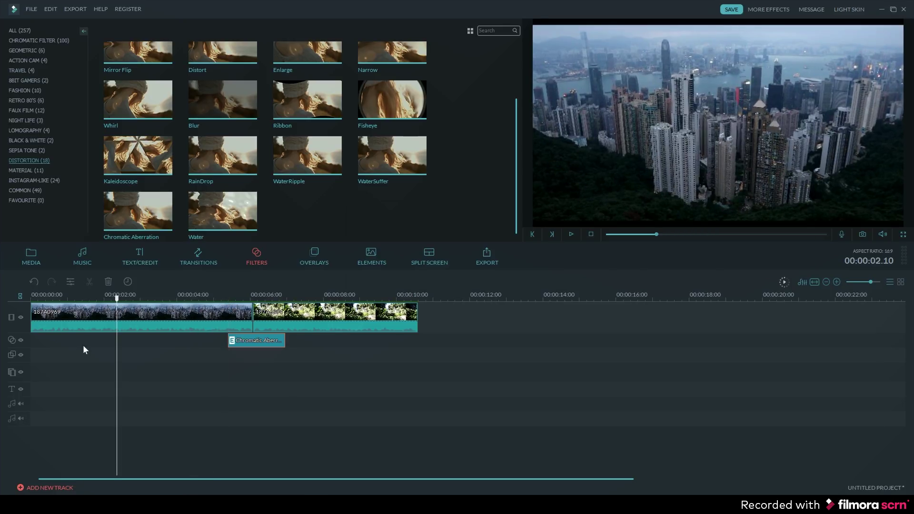
key(space)
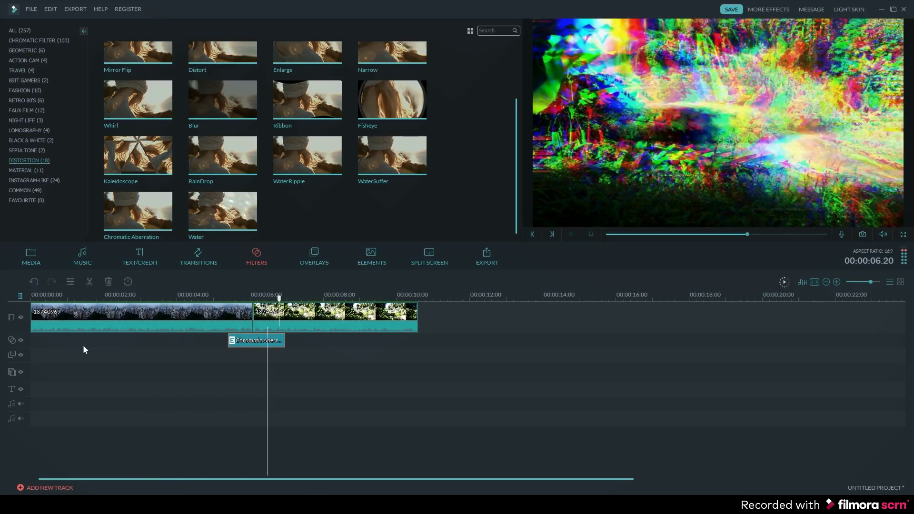
key(space)
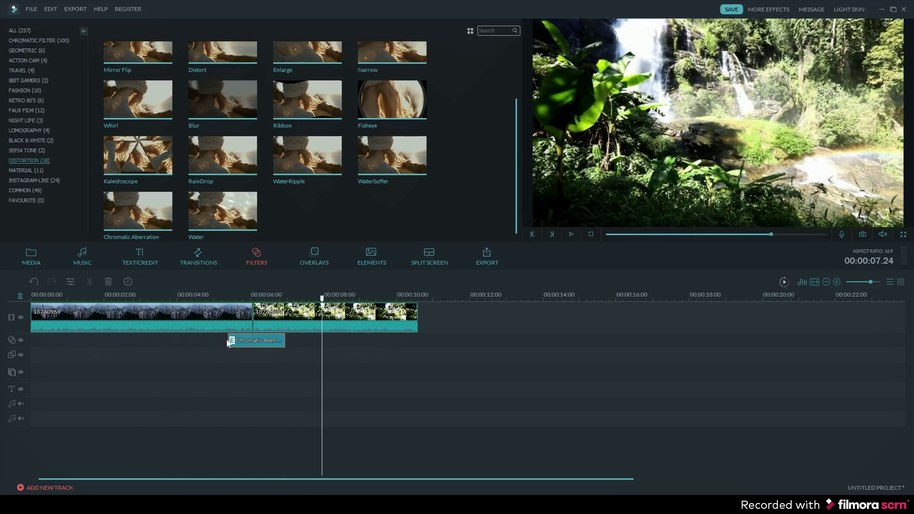
drag(222, 339, 211, 339)
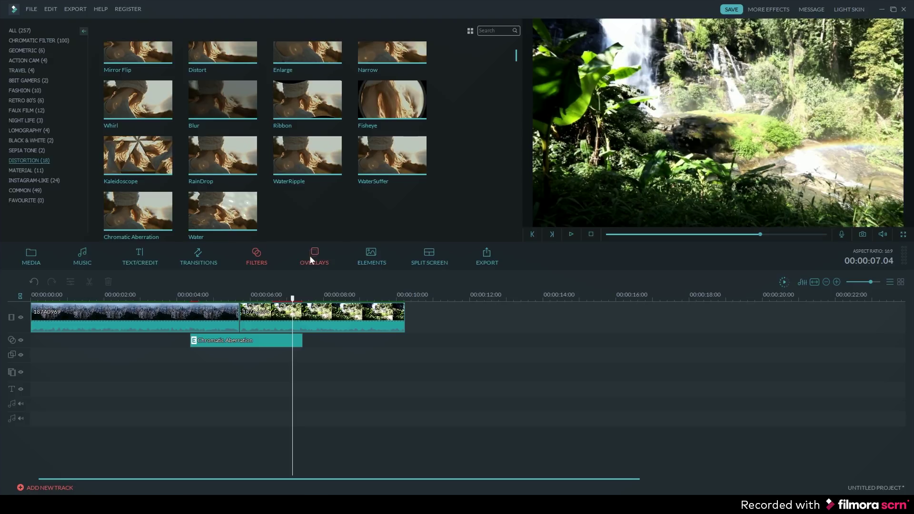
Add the Glitch Pixels overlay from the TV Static category below the Chromatic Aberration filter and trim its end to match the filter.
click(309, 255)
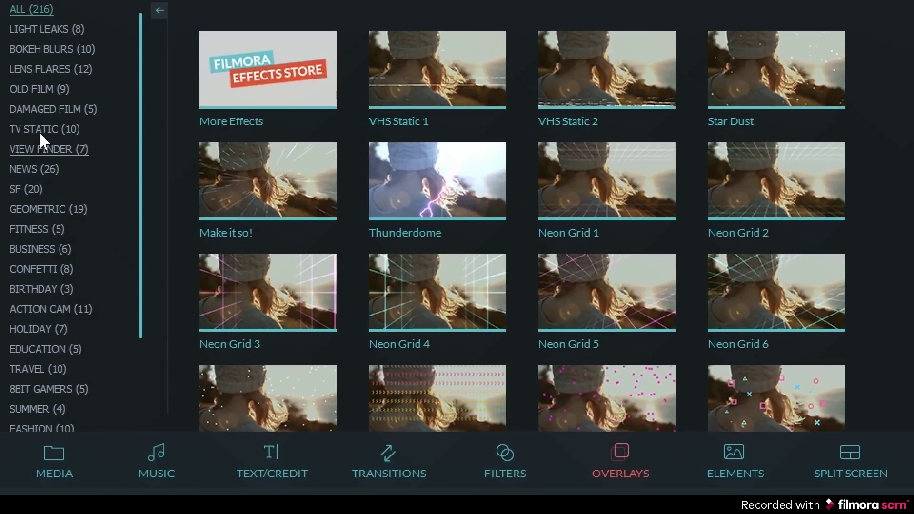
click(39, 130)
mouse_move(728, 207)
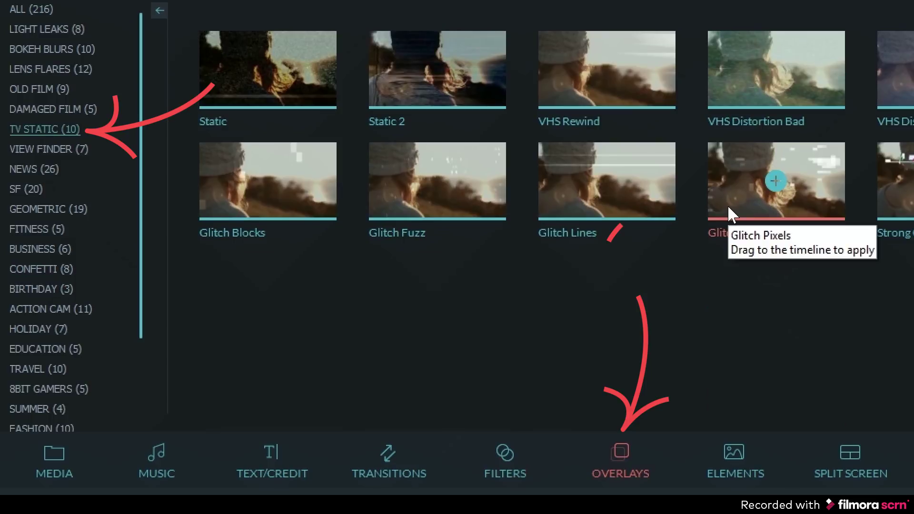
click(316, 204)
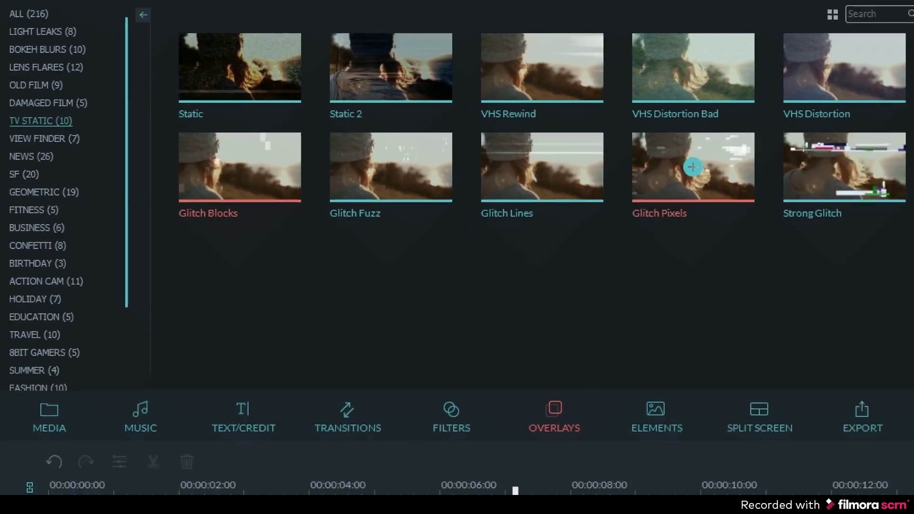
drag(393, 116, 373, 353)
drag(374, 355, 302, 356)
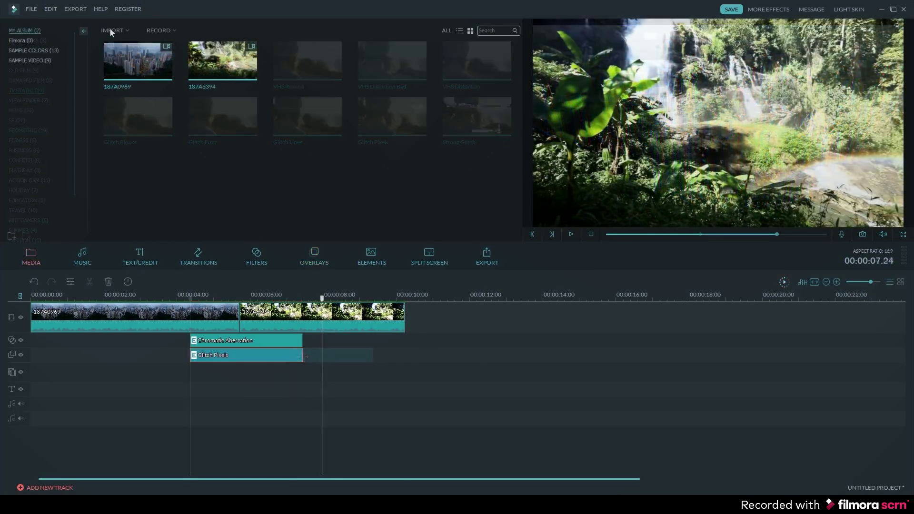
Import the 332711__harleyglitch__glitch sound file and place it on an audio track beneath the glitch effects.
click(112, 31)
click(125, 38)
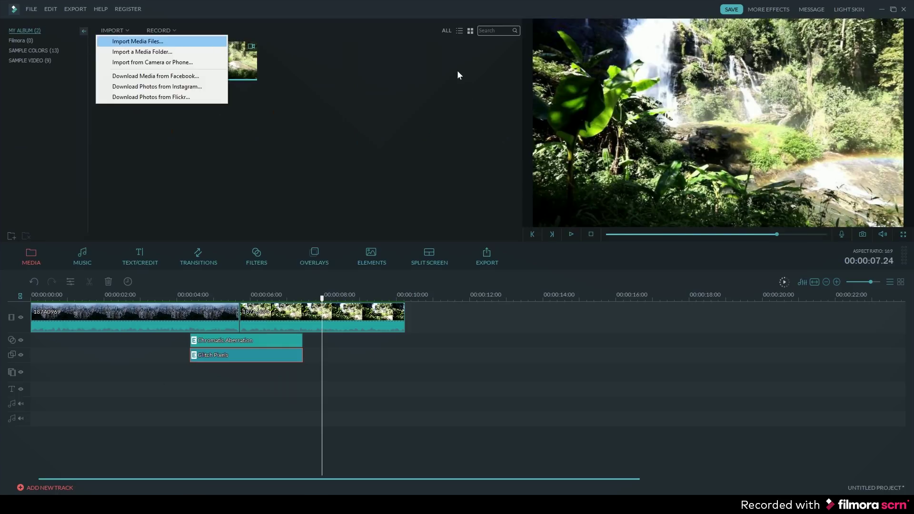
click(465, 66)
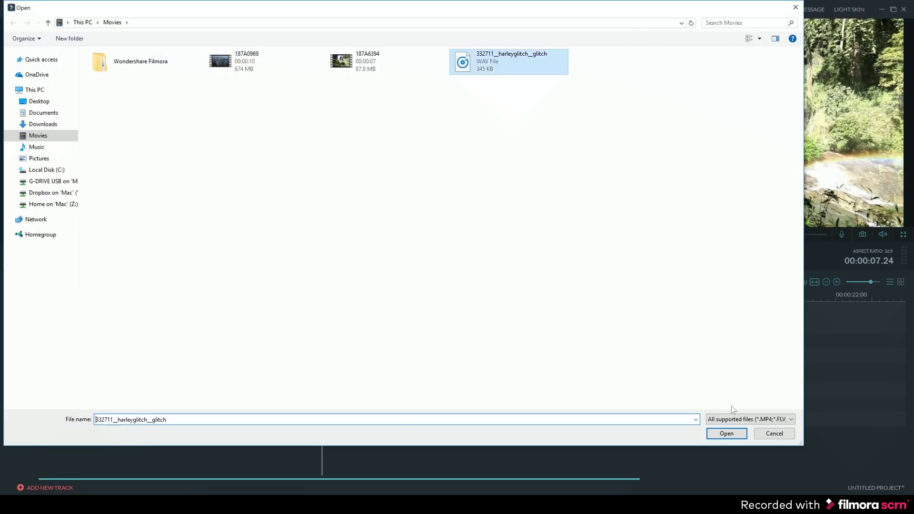
click(726, 433)
drag(208, 404, 205, 404)
click(182, 298)
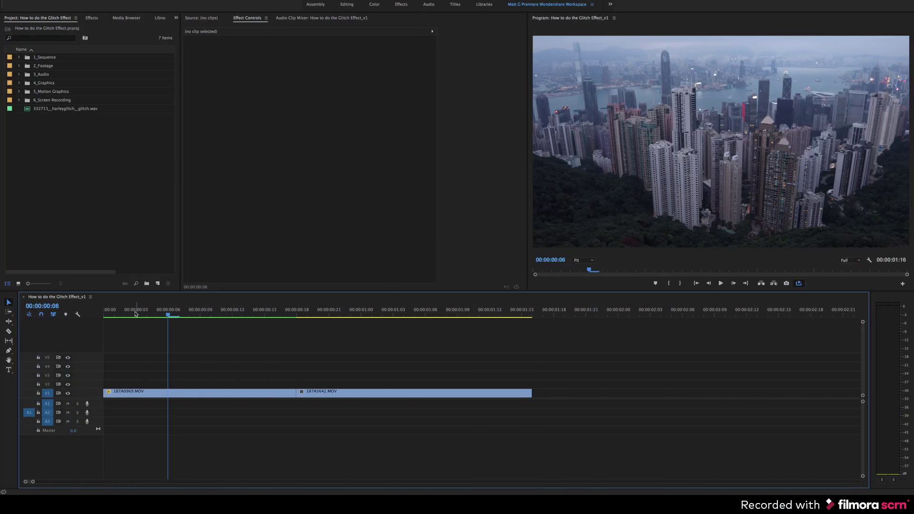
Switch to Premiere Pro and play back the sequence across the cut between 187A0969.MOV and 187A5642.MOV.
key(Down)
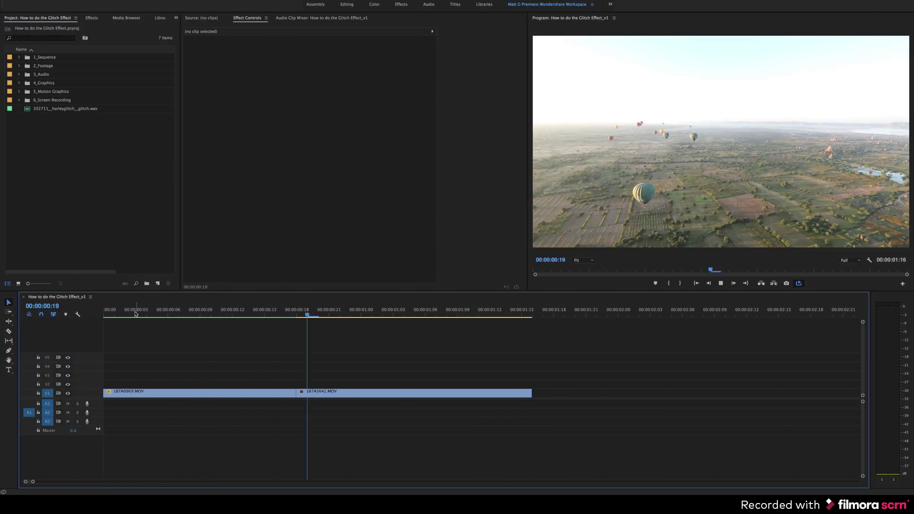
key(space)
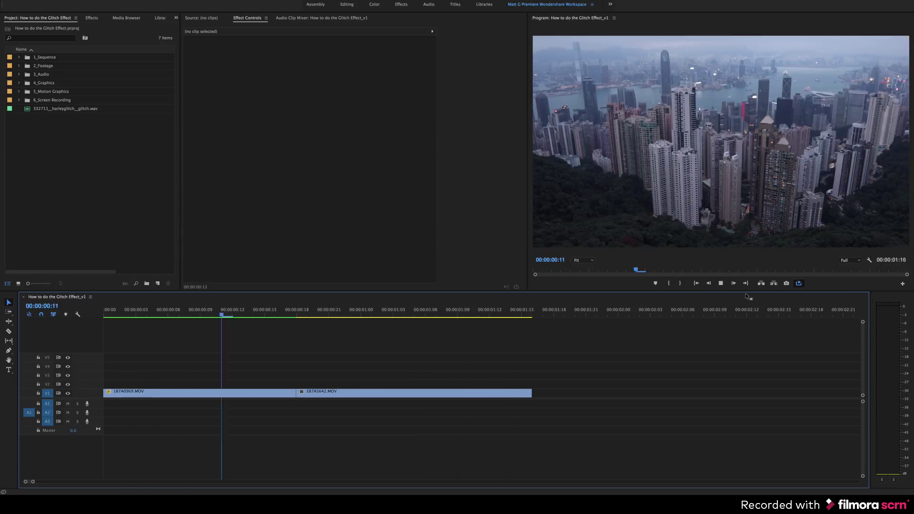
key(space)
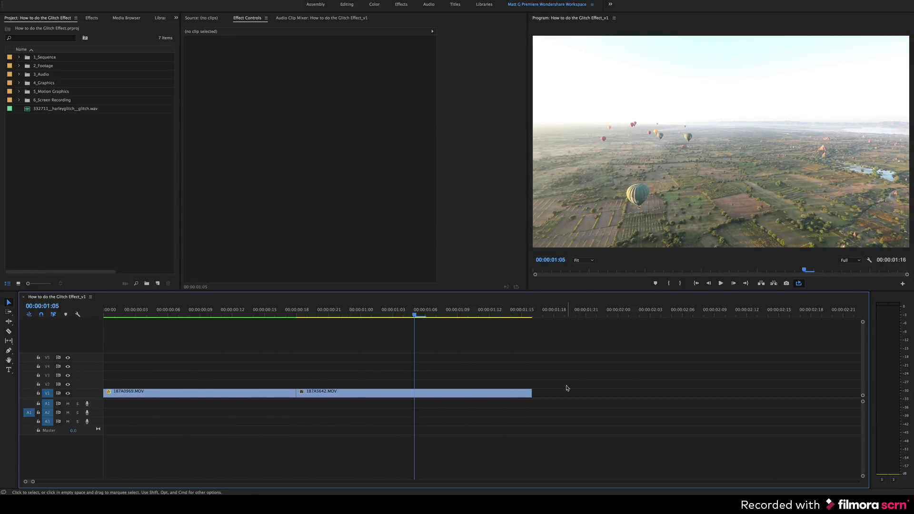
Extend the end of 187A5642.MOV on V1 to about 00:00:01:21 and play the sequence from the start.
drag(533, 393, 584, 394)
key(space)
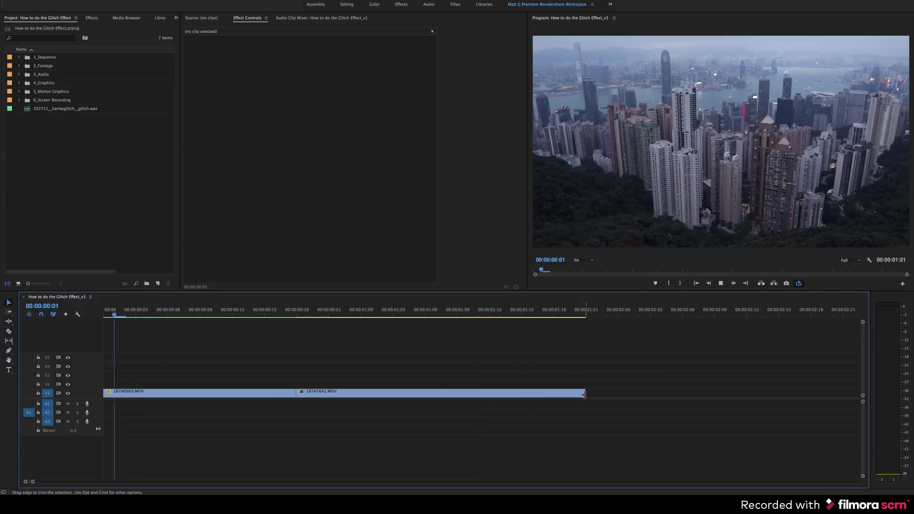
key(space)
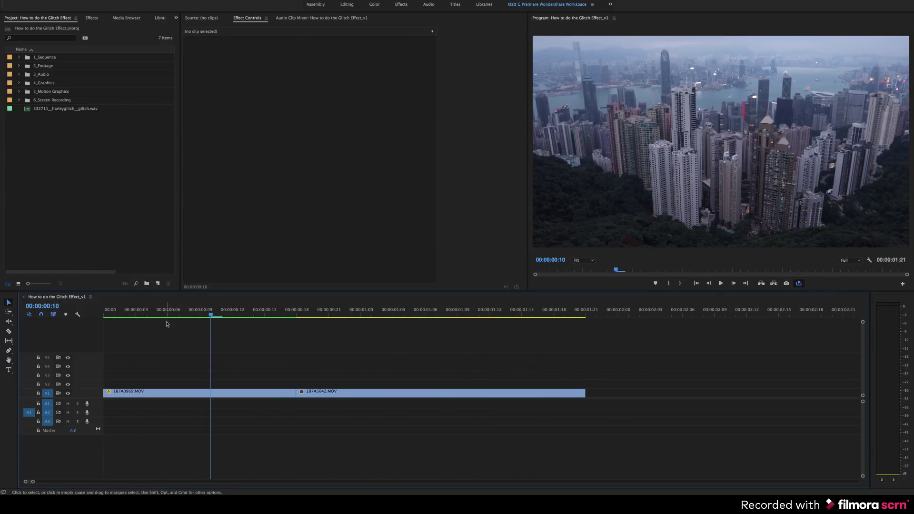
Duplicate 187A0969.MOV and 187A5642.MOV onto tracks V2 and V3, directly above the originals.
click(195, 395)
drag(194, 395, 199, 383)
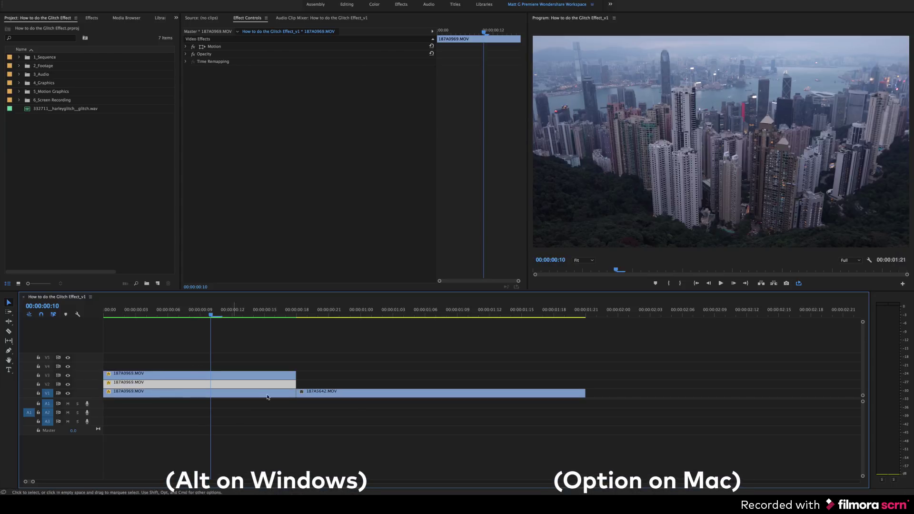
drag(343, 397, 347, 376)
click(302, 346)
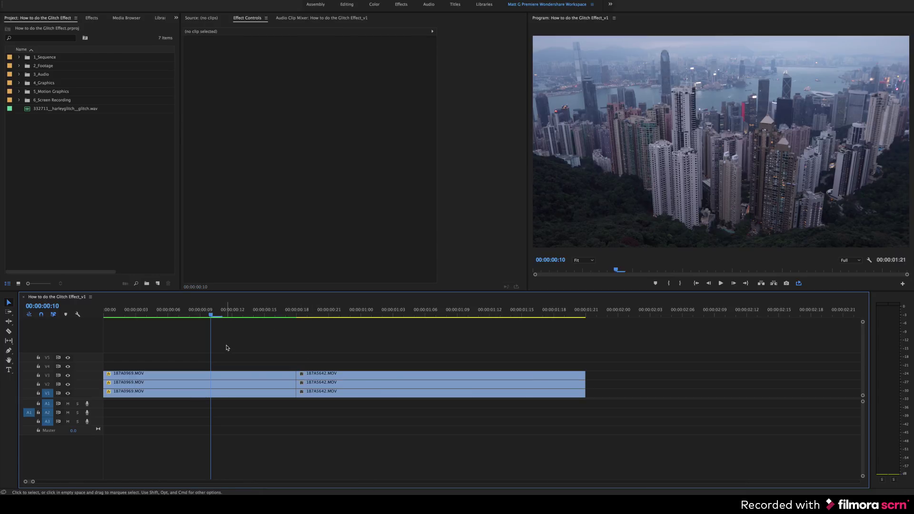
Search the effects for "rgb" and apply Color Balance (RGB) to all three stacked 187A0969.MOV clips.
click(92, 18)
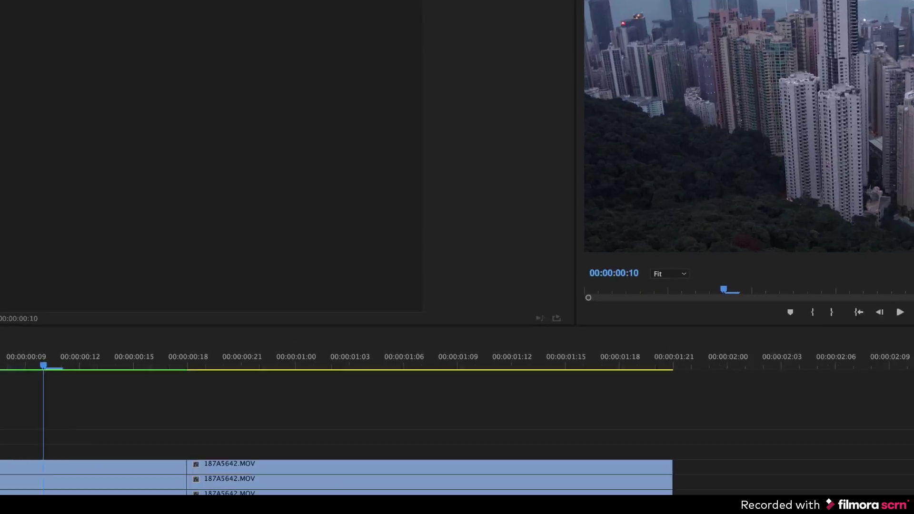
click(56, 28)
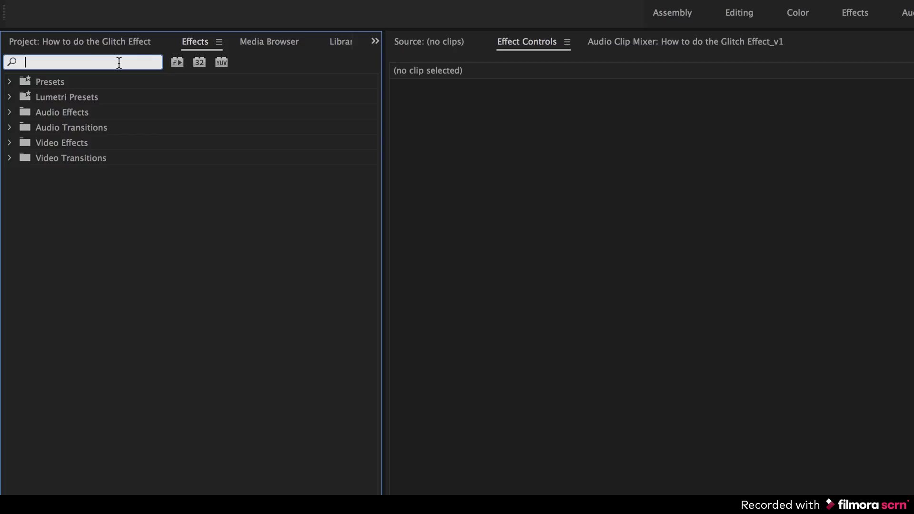
text(rgb)
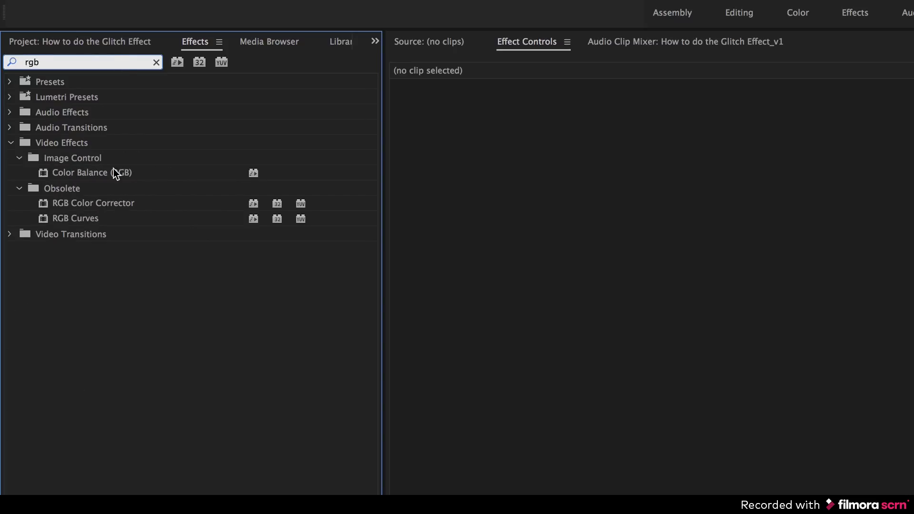
drag(139, 172, 185, 375)
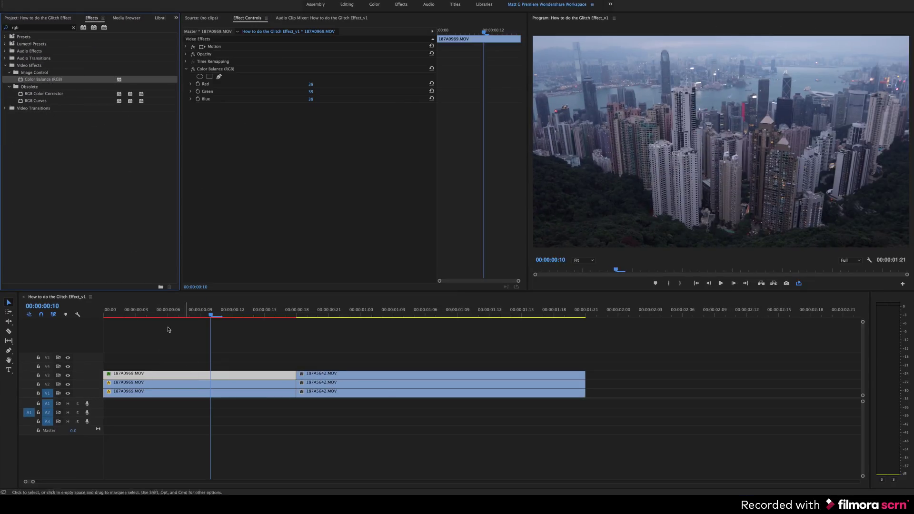
click(173, 383)
click(195, 395)
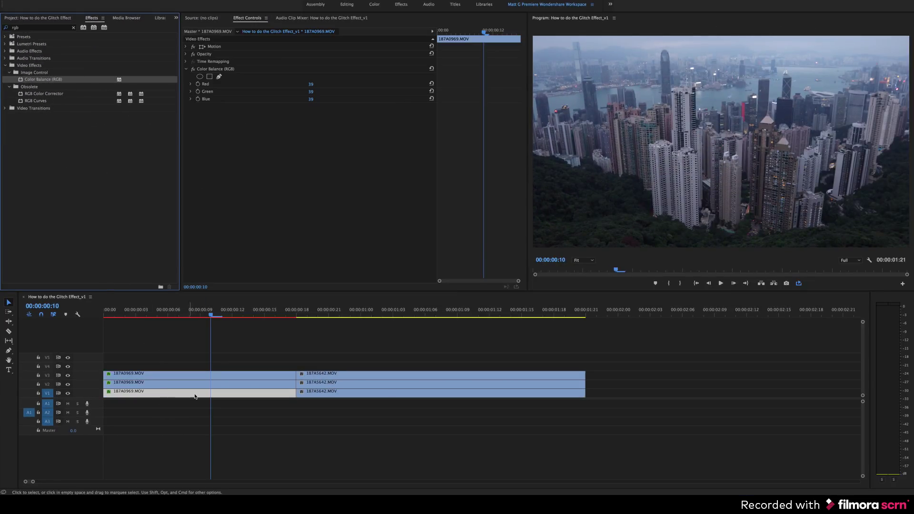
Try blue-only and green-only Color Balance (RGB) settings on the topmost 187A0969.MOV clip, settling on Red 100, Green 0 and Blue 0.
click(228, 379)
drag(310, 84, 292, 84)
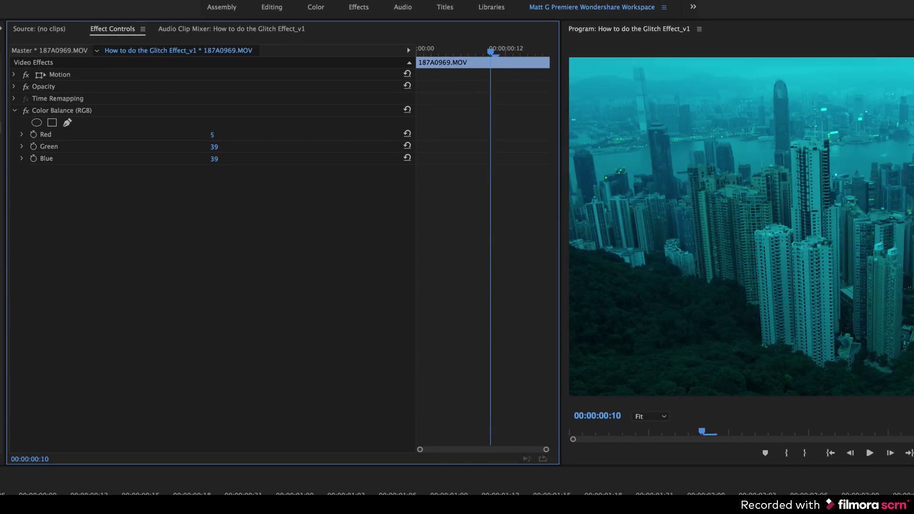
drag(216, 147, 169, 147)
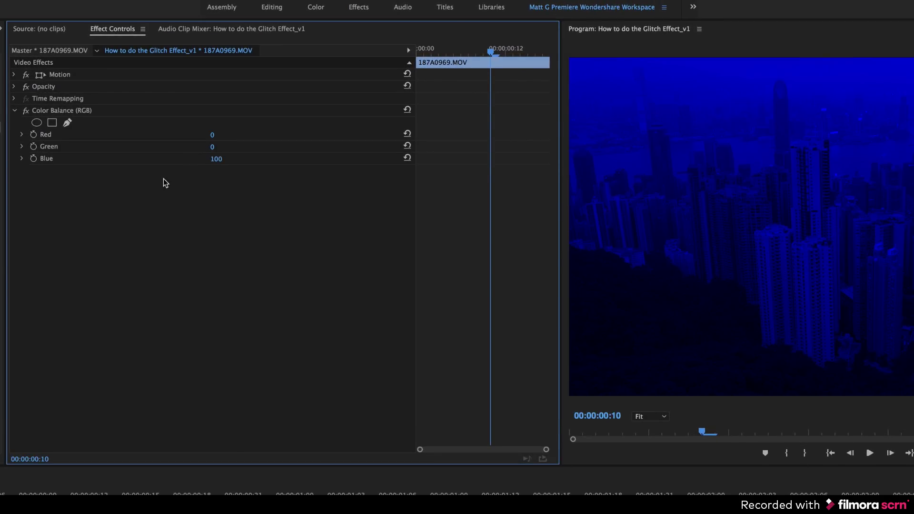
mouse_move(213, 148)
mouse_down()
mouse_move(228, 148)
mouse_move(214, 150)
mouse_up()
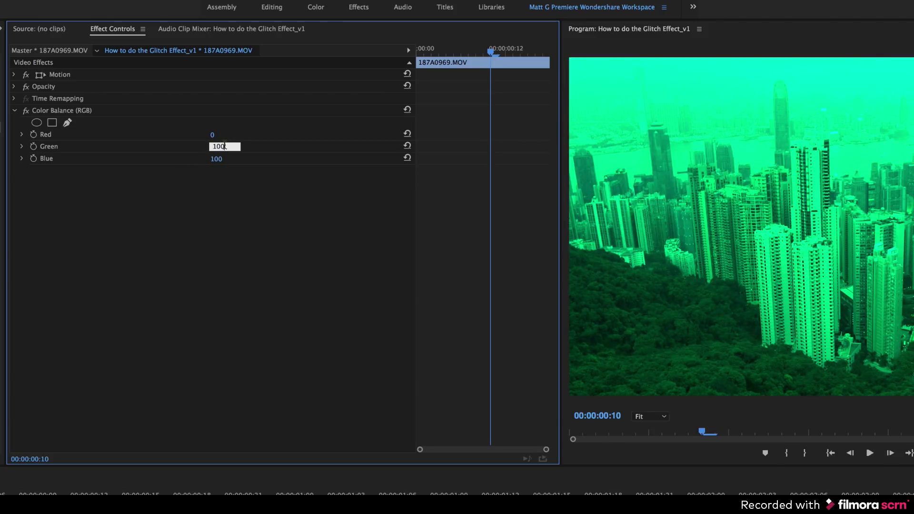
key(Return)
drag(215, 158, 190, 158)
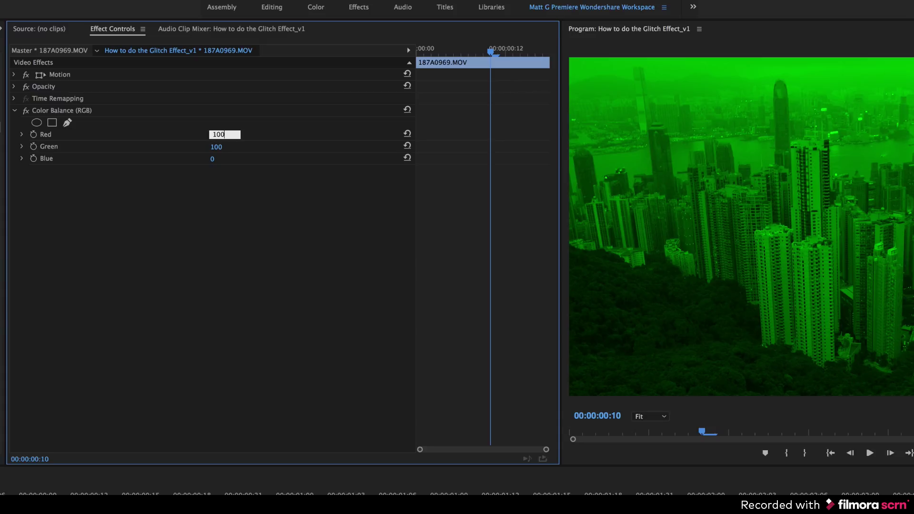
text(100)
key(Return)
drag(216, 146, 199, 187)
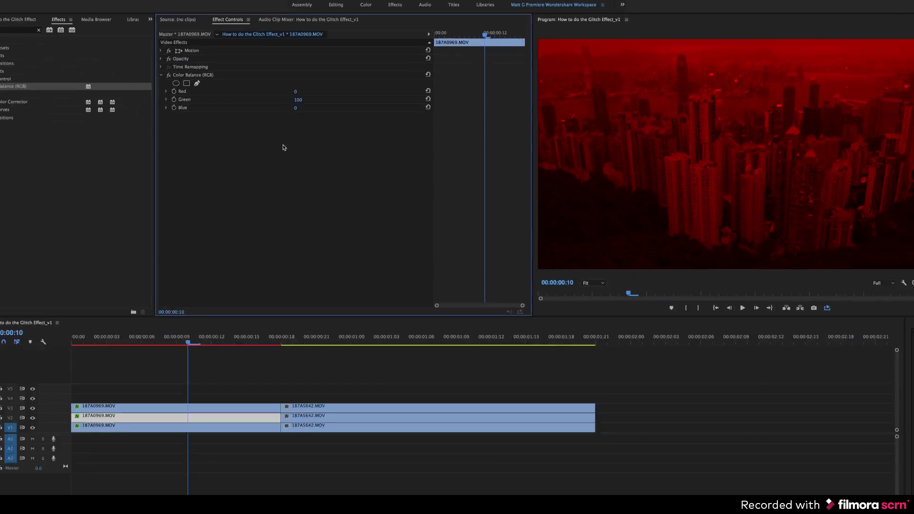
Set the V1 187A0969.MOV clip's Color Balance (RGB) to Red 0, Green 0, Blue 100, and check it by temporarily hiding V2 and V3.
click(242, 375)
click(241, 390)
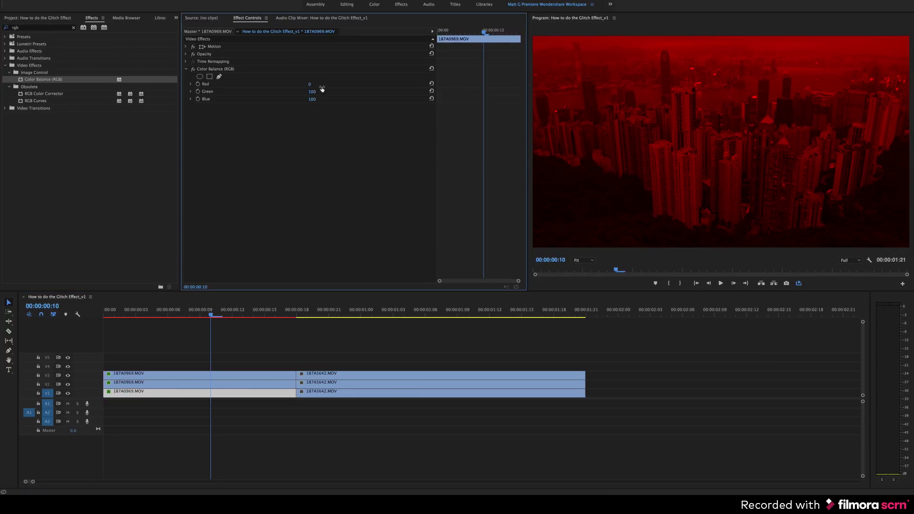
click(68, 384)
click(68, 375)
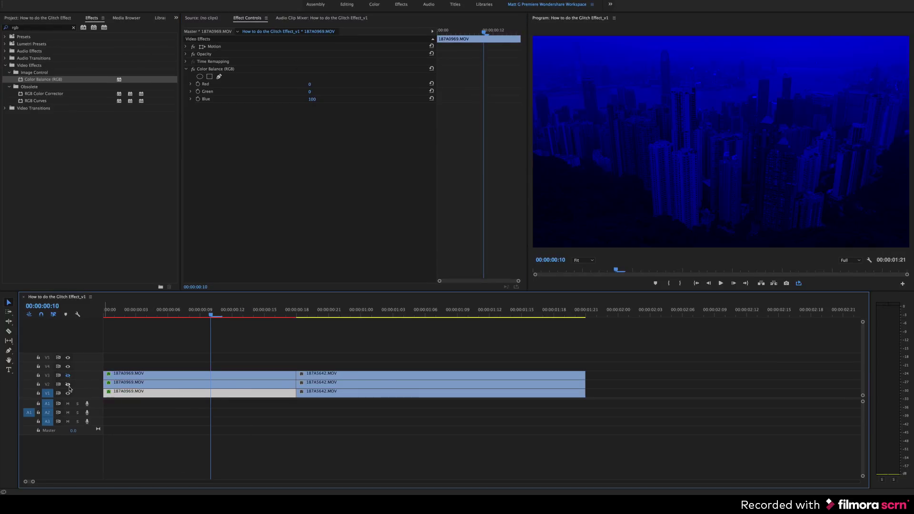
click(67, 384)
click(68, 375)
click(146, 352)
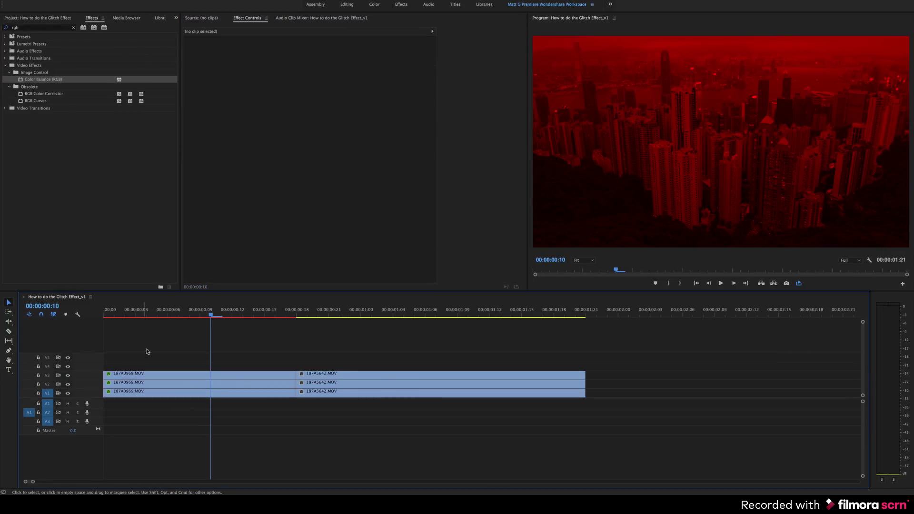
Copy the Color Balance (RGB) effect from the V3 187A0969.MOV clip to the V3 187A5642.MOV clip.
click(191, 375)
click(186, 70)
click(208, 70)
key(super+c)
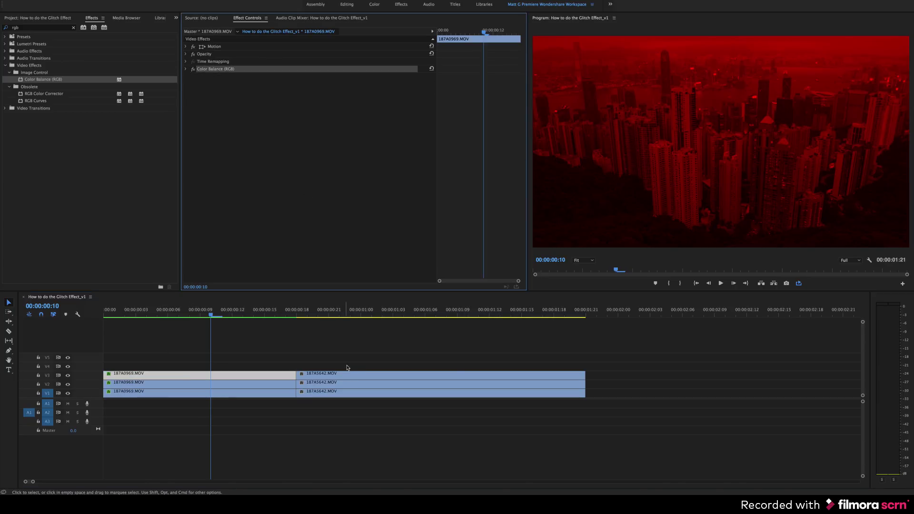
click(349, 374)
key(super+v)
Copy the Color Balance (RGB) effects from the V2 and V1 187A0969.MOV clips to the 187A5642.MOV clips on the same tracks.
click(262, 387)
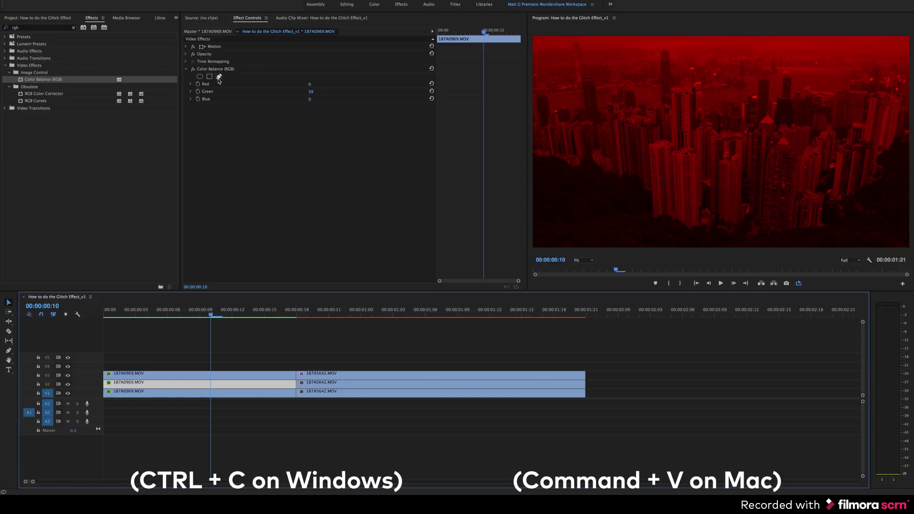
click(221, 70)
click(353, 384)
key(super+v)
click(246, 393)
click(216, 69)
click(347, 392)
key(super+v)
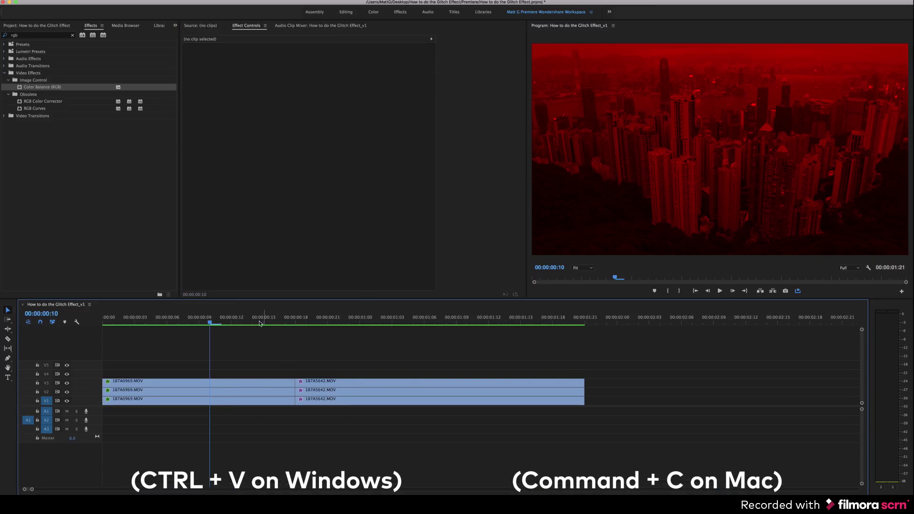
Set the opacity blend mode of the V3 187A0969.MOV clip to Screen.
drag(261, 324, 284, 322)
click(253, 381)
click(248, 392)
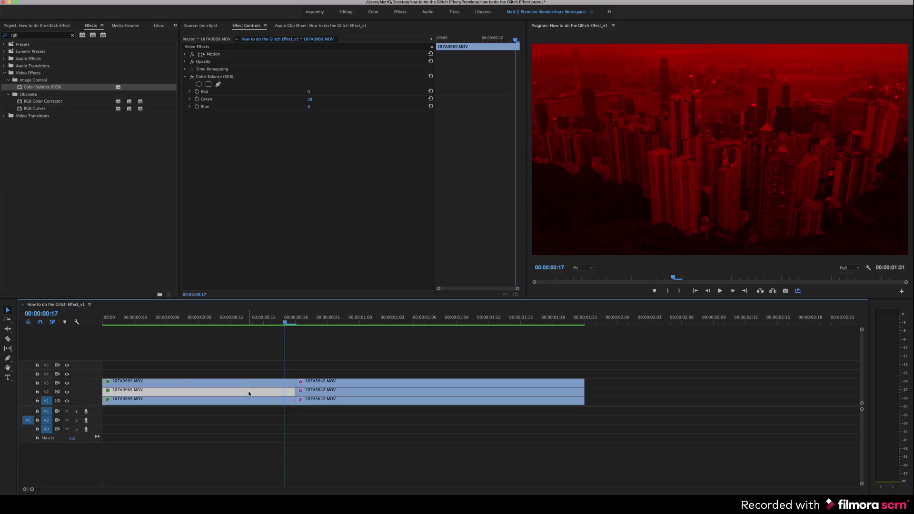
click(186, 78)
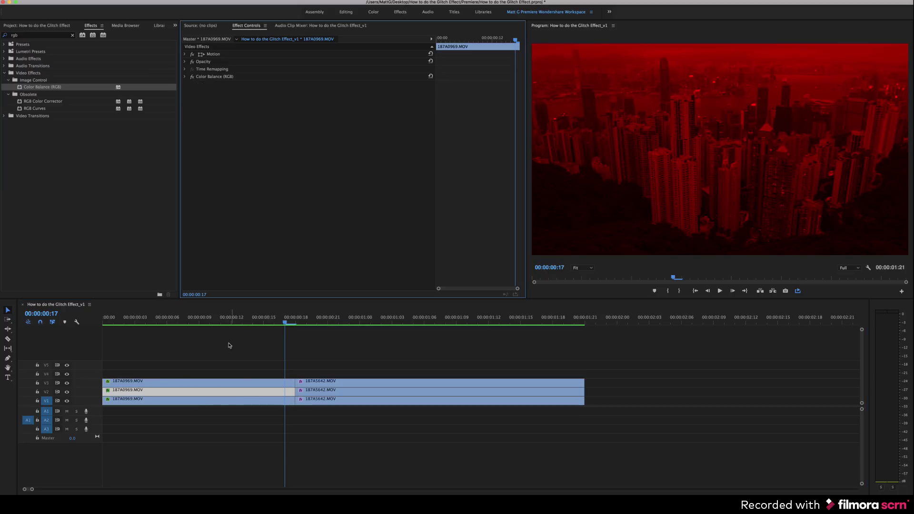
click(235, 399)
click(187, 77)
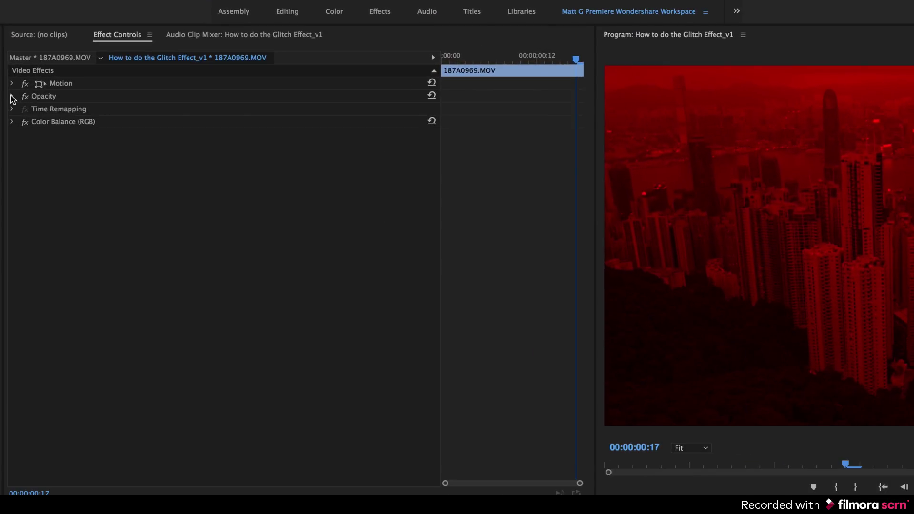
click(185, 62)
click(232, 138)
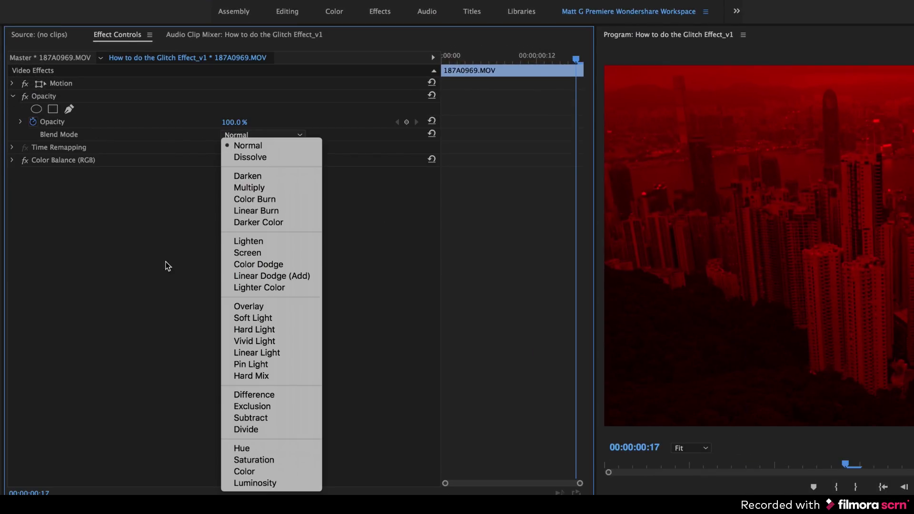
click(247, 253)
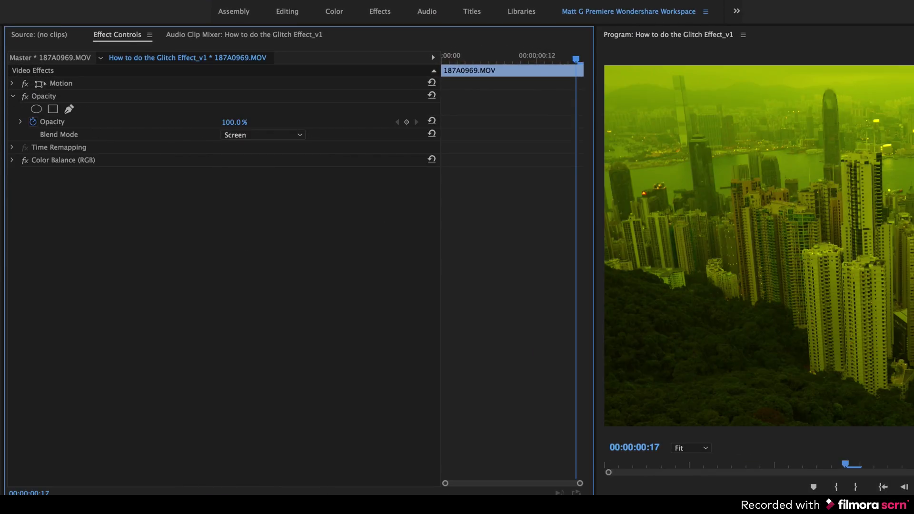
Set the opacity blend mode of the V2 187A0969.MOV clip to Screen.
click(238, 455)
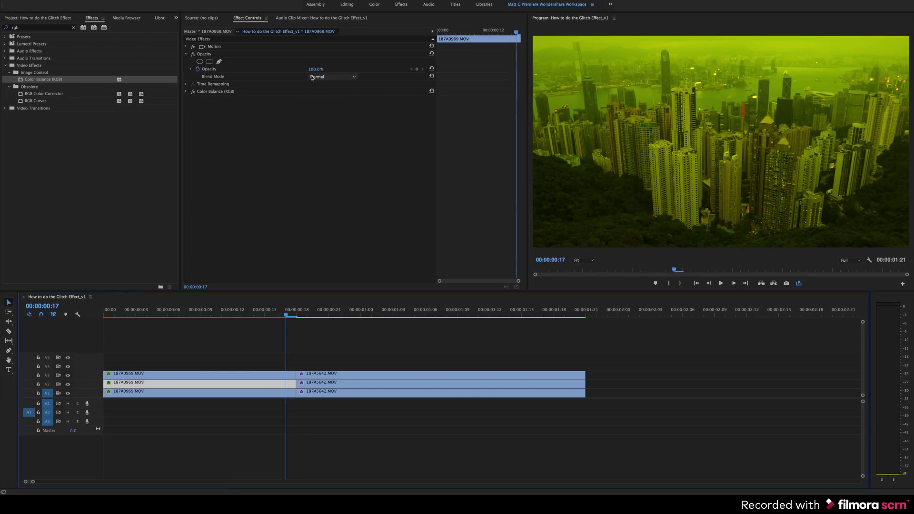
click(312, 77)
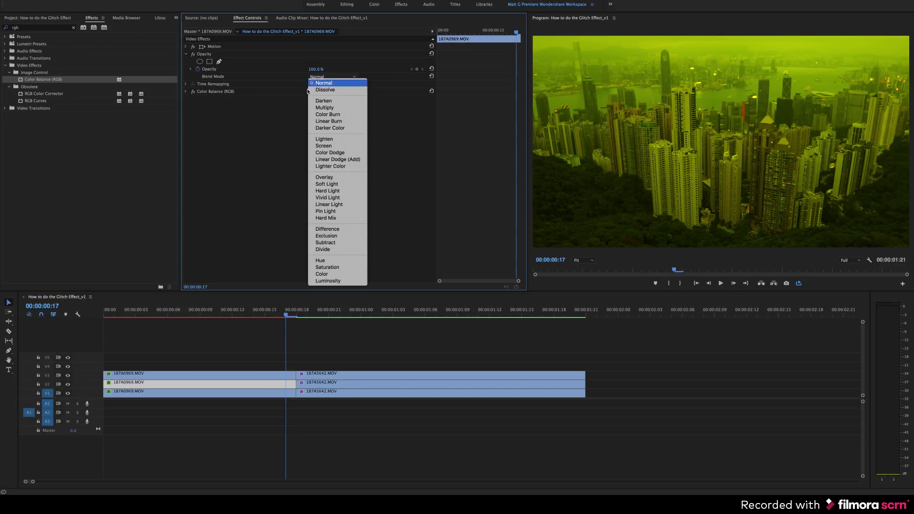
click(317, 146)
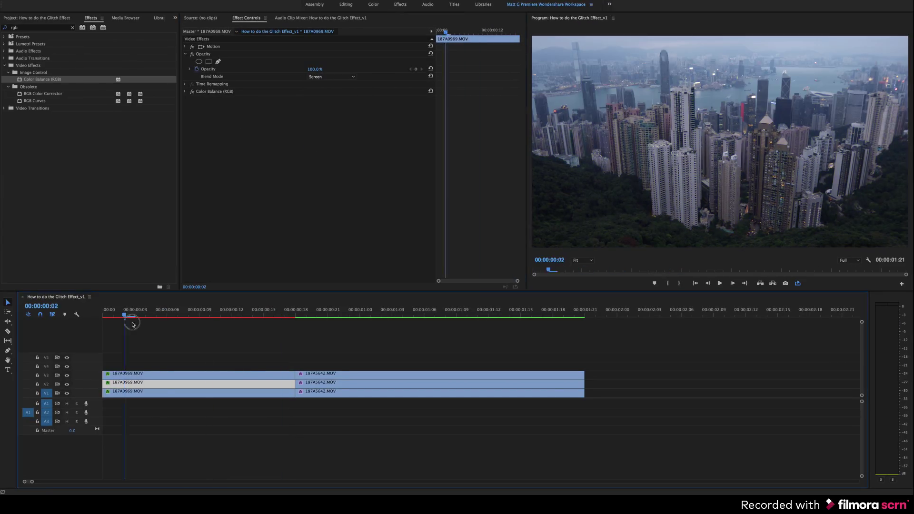
Set the opacity blend mode of the V3 and V2 187A5642.MOV clips to Screen.
click(323, 375)
click(318, 76)
click(323, 146)
click(323, 384)
click(318, 77)
click(323, 146)
click(318, 337)
Add a starting Position keyframe to the V3 187A0969.MOV clip at 00:00:00:13.
drag(316, 314, 288, 330)
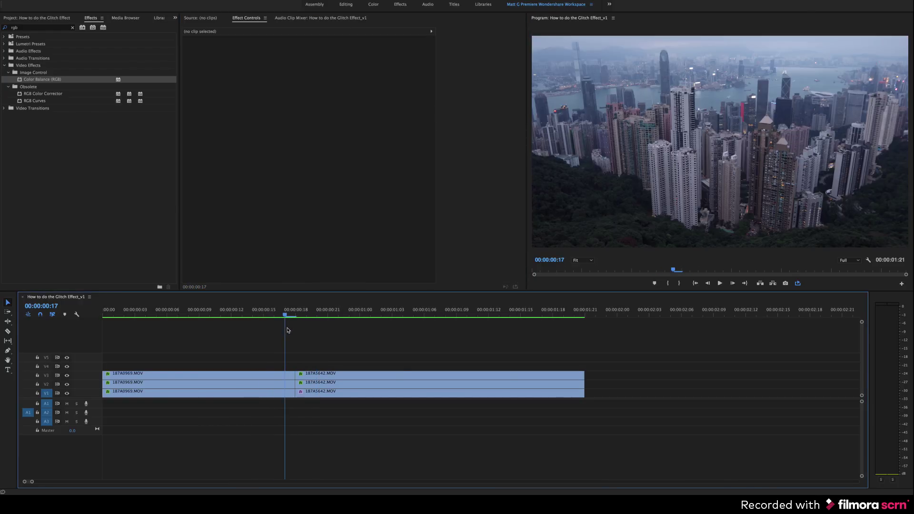
key(Left)
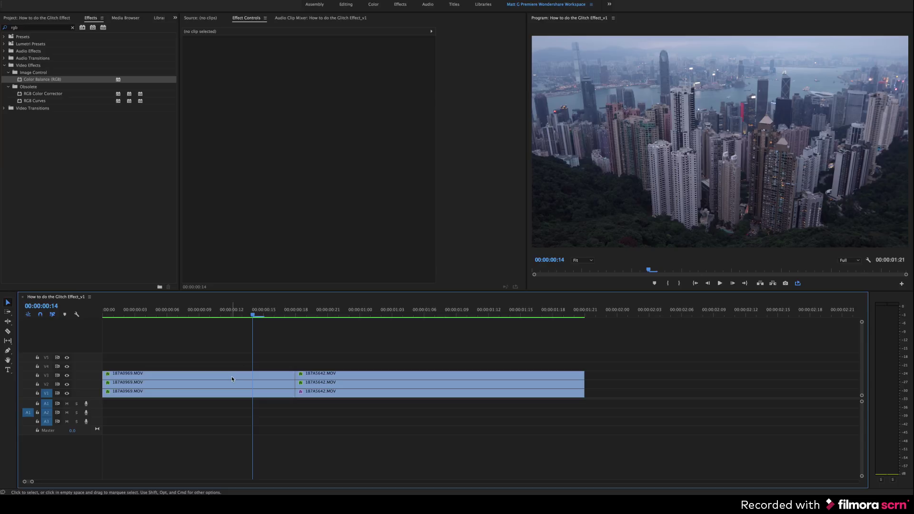
key(Left)
click(232, 379)
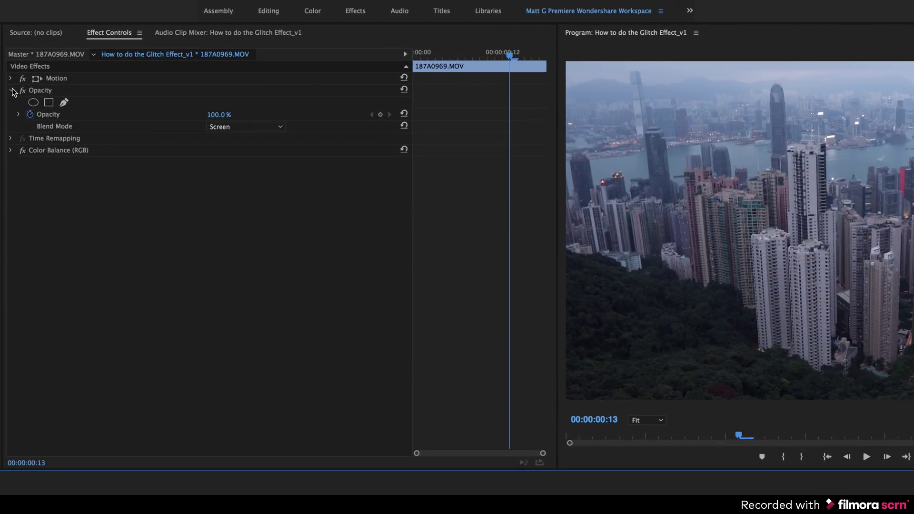
click(12, 91)
click(11, 79)
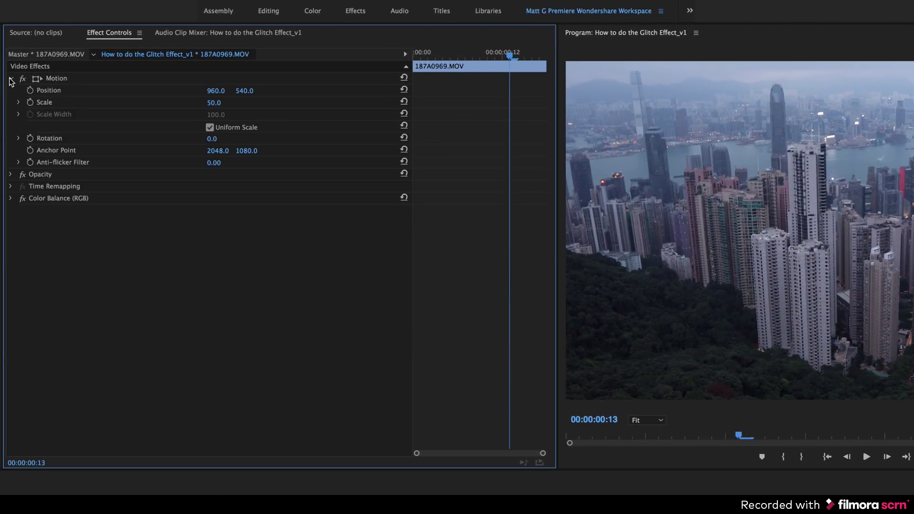
click(30, 91)
Shift the V3 187A0969.MOV clip's Position by varying amounts on each frame from 00:00:00:14 to 00:00:00:17.
key(Right)
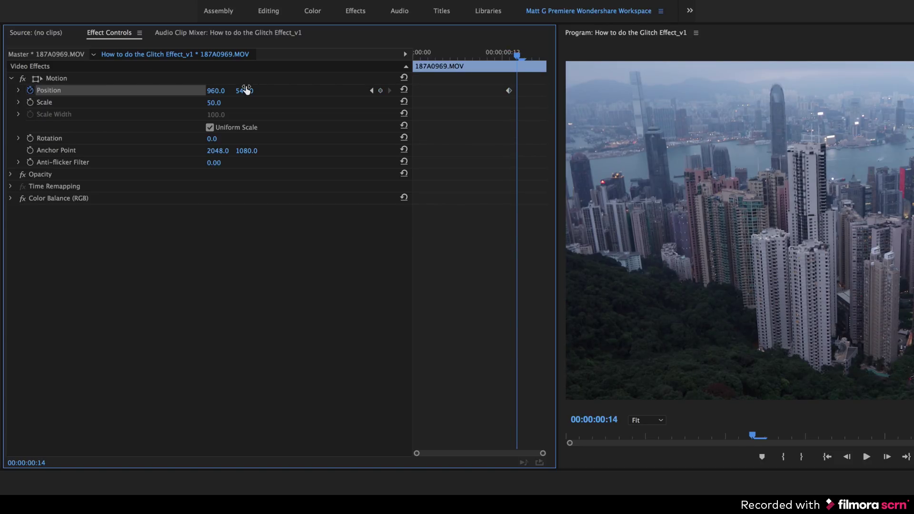
drag(247, 92, 211, 90)
key(Right)
drag(213, 95, 187, 90)
key(Right)
key(Right)
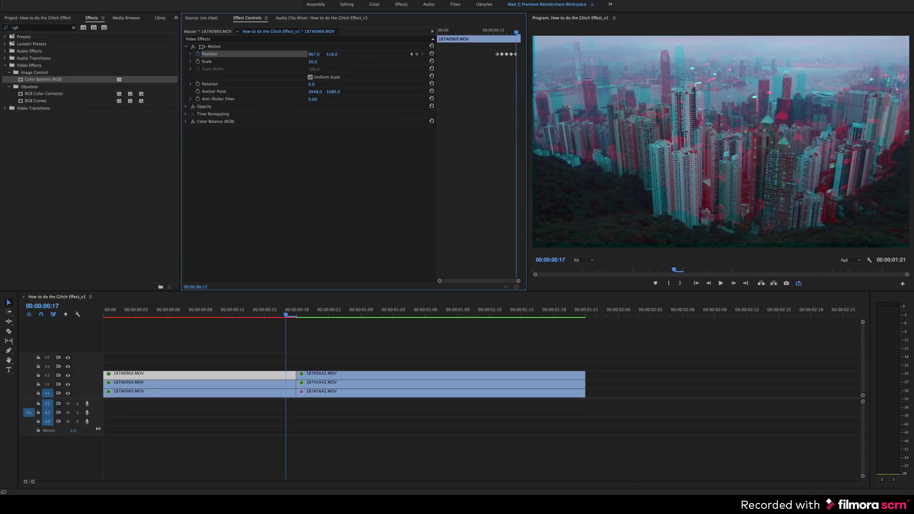
key(Right)
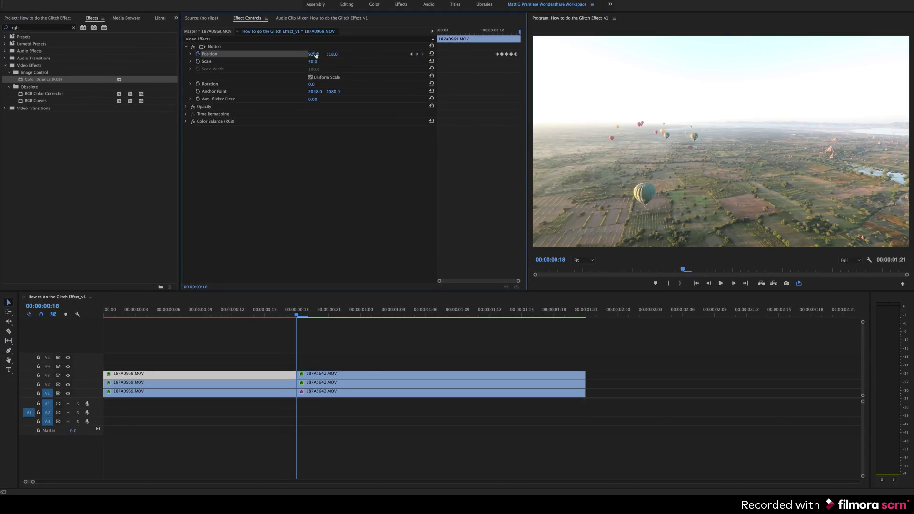
Keyframe frame-by-frame Position offsets on the V2 187A0969.MOV clip from 00:00:00:13 to 00:00:00:17, ending at 996, 553.
click(252, 383)
click(243, 310)
click(197, 53)
key(Right)
key(Right)
drag(313, 53, 329, 54)
key(Right)
key(Right)
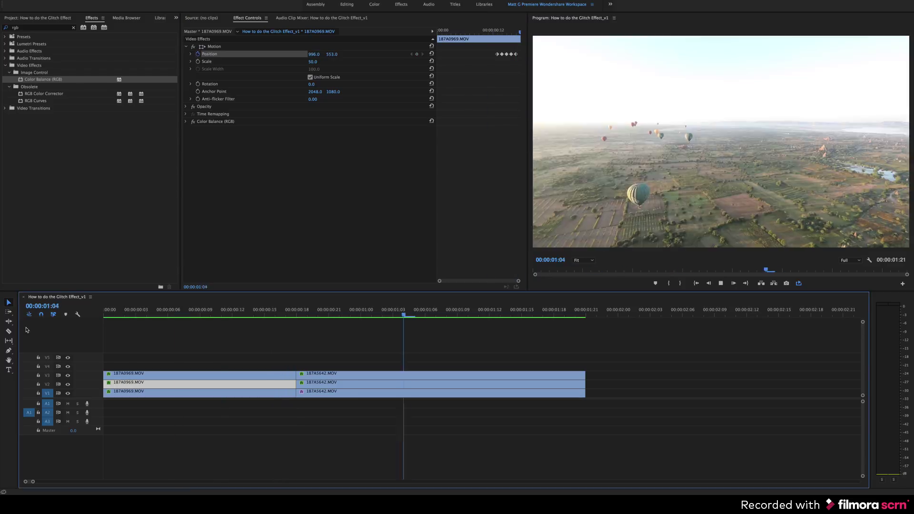
Keyframe Position offsets on the V3 187A5642.MOV clip, working backward from about 00:00:00:23 to the cut.
drag(403, 315, 350, 314)
click(355, 374)
click(198, 53)
key(Left)
drag(314, 54, 324, 54)
key(Left)
mouse_move(313, 54)
mouse_down()
mouse_move(304, 54)
mouse_move(350, 54)
mouse_move(321, 54)
mouse_up()
key(Left)
key(Left)
key(Left)
key(Right)
key(Right)
key(Right)
key(Right)
key(Right)
Offset the V2 187A5642.MOV clip's Position to 1010, 534 and render the sequence previews.
click(337, 383)
key(Left)
key(Left)
key(Left)
key(Left)
key(Left)
key(Left)
key(Return)
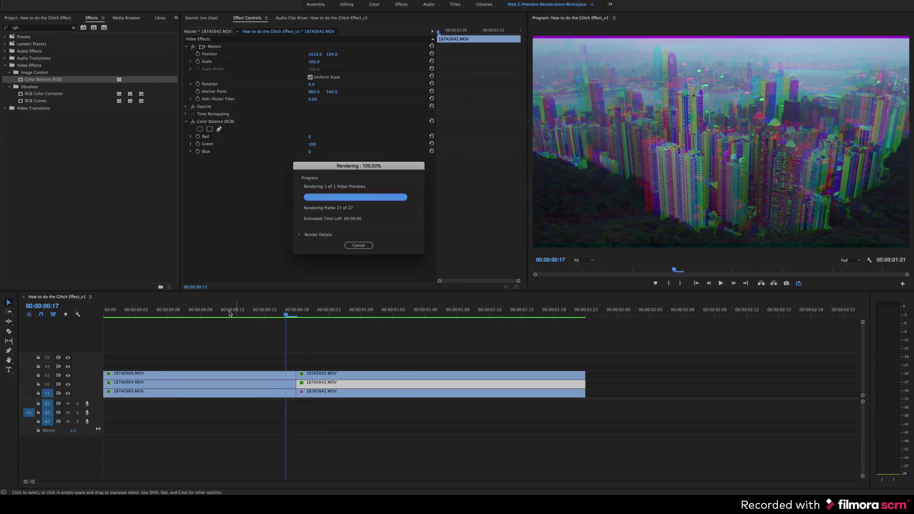
Play the sequence from the start a couple of times to review the glitch across the cut.
key(Left)
key(Left)
key(Left)
key(Left)
key(Left)
key(Left)
key(Left)
key(Left)
click(336, 375)
click(318, 346)
drag(304, 315, 59, 333)
key(space)
key(space)
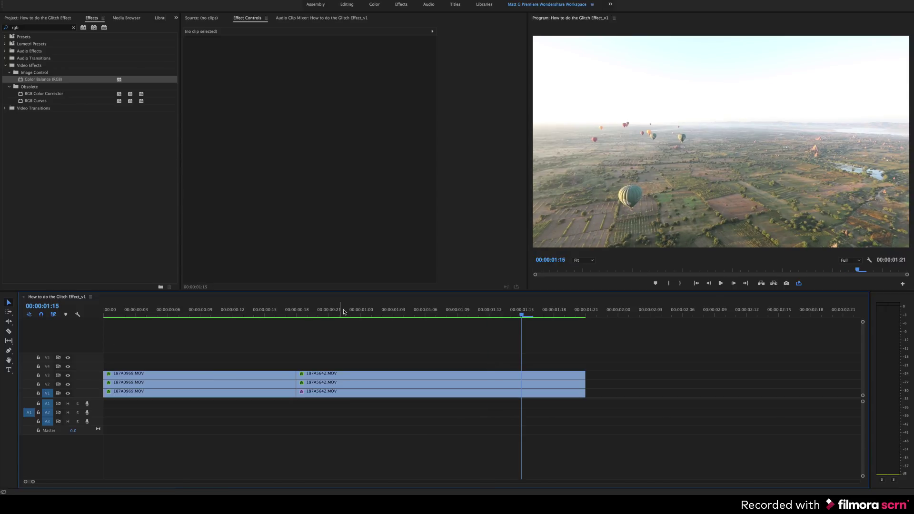
drag(345, 313, 104, 315)
key(l)
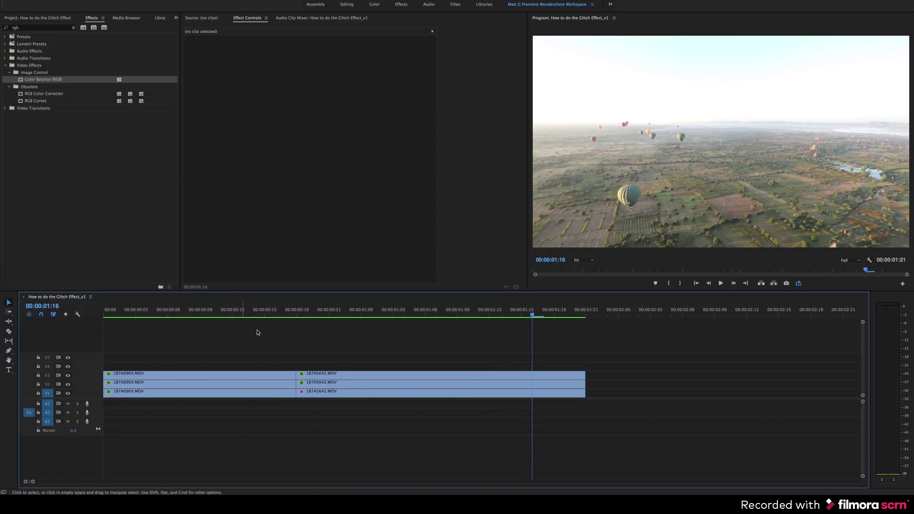
Create a 1920 x 1080 adjustment layer at 23.976 fps in the project.
click(46, 18)
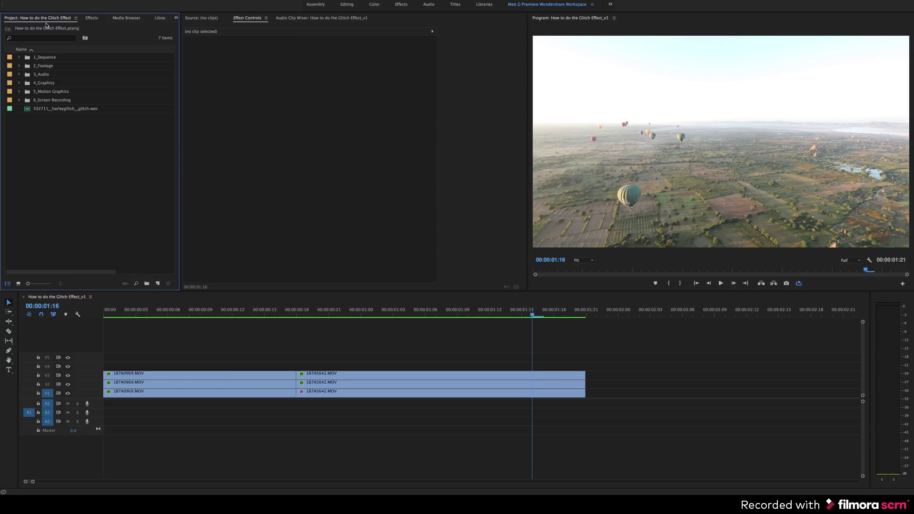
click(157, 283)
click(176, 307)
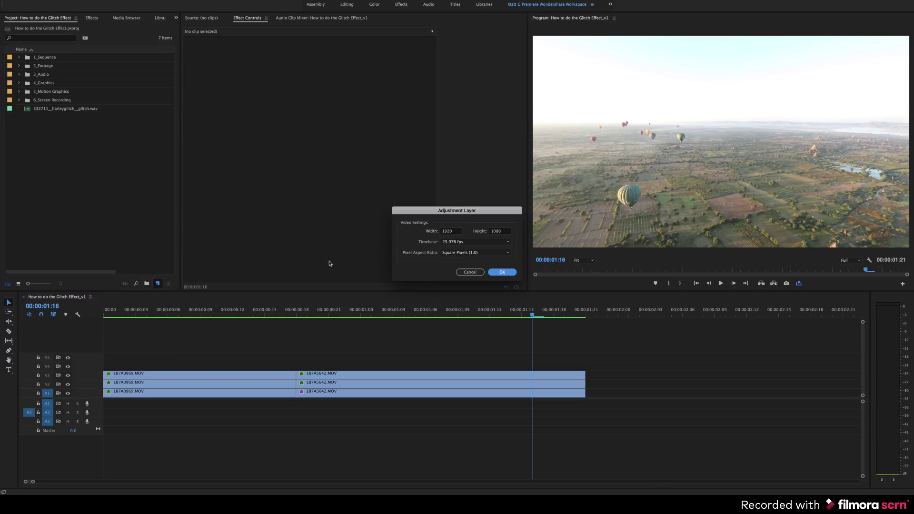
click(499, 275)
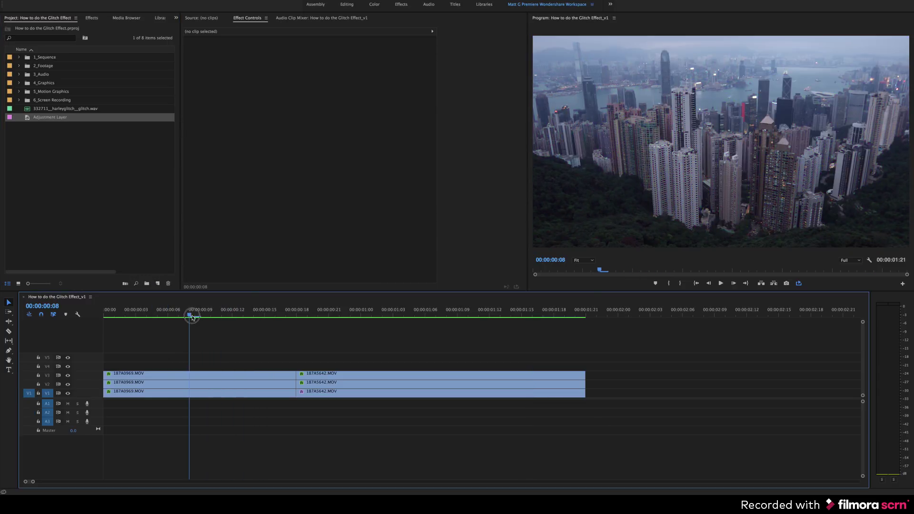
Place the adjustment layer on V4 across the cut, starting at 00:00:00:09 and trimmed to end at about 00:00:01:07.
drag(49, 119, 200, 366)
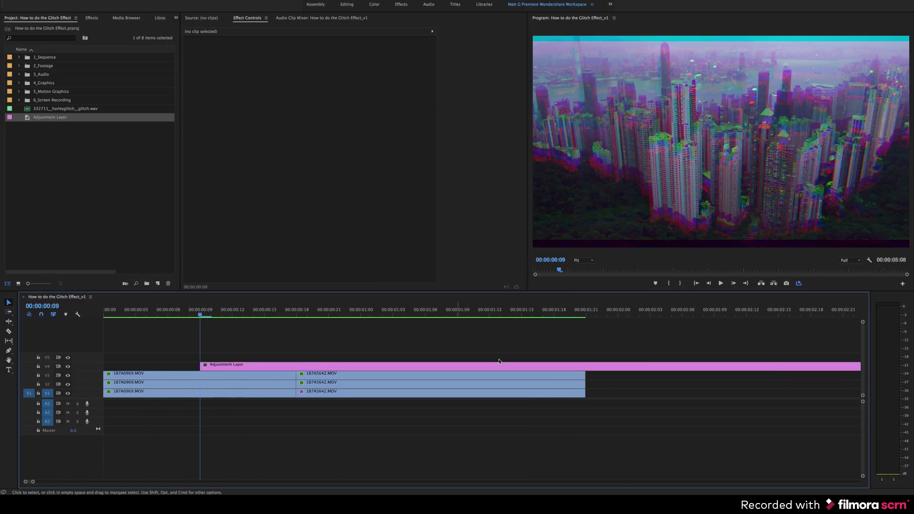
key(minus)
drag(781, 366, 251, 366)
click(230, 316)
drag(230, 316, 268, 317)
drag(251, 367, 267, 369)
click(194, 314)
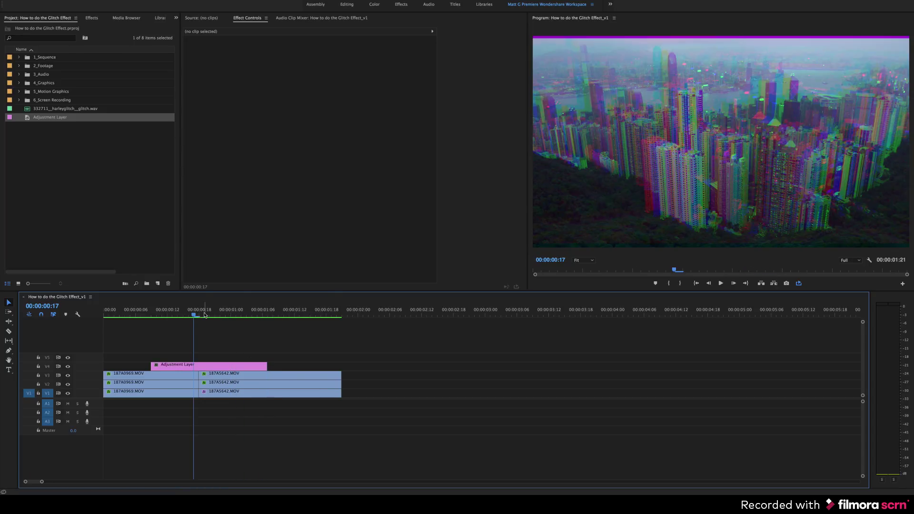
Find the Wave Warp video effect and apply it to the adjustment layer on V4.
click(147, 274)
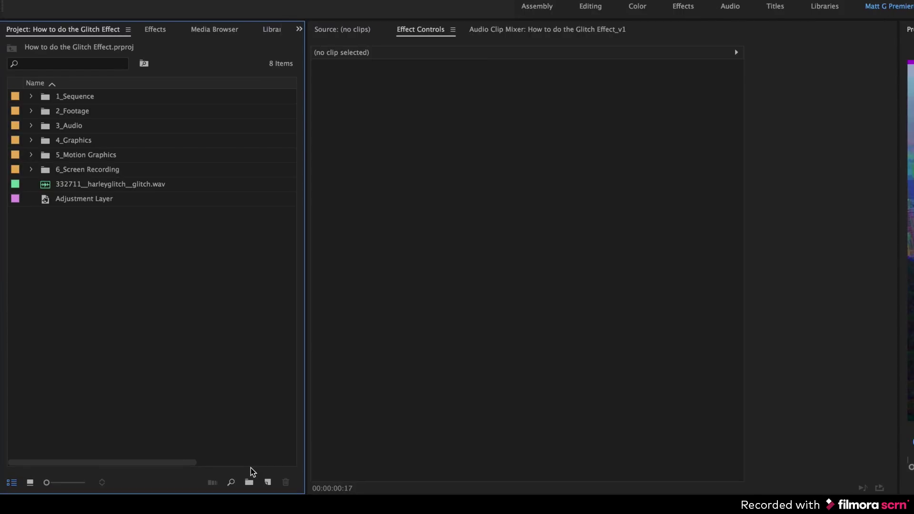
click(156, 29)
click(125, 45)
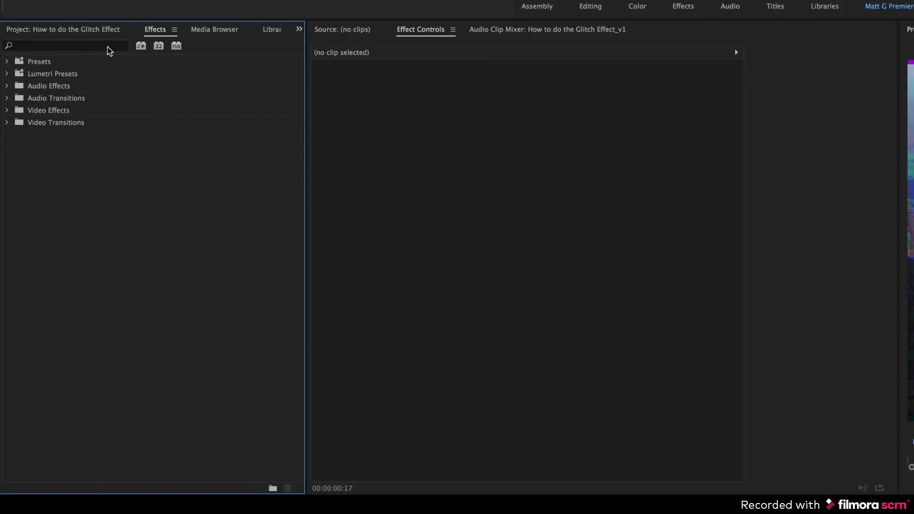
text(wave warp)
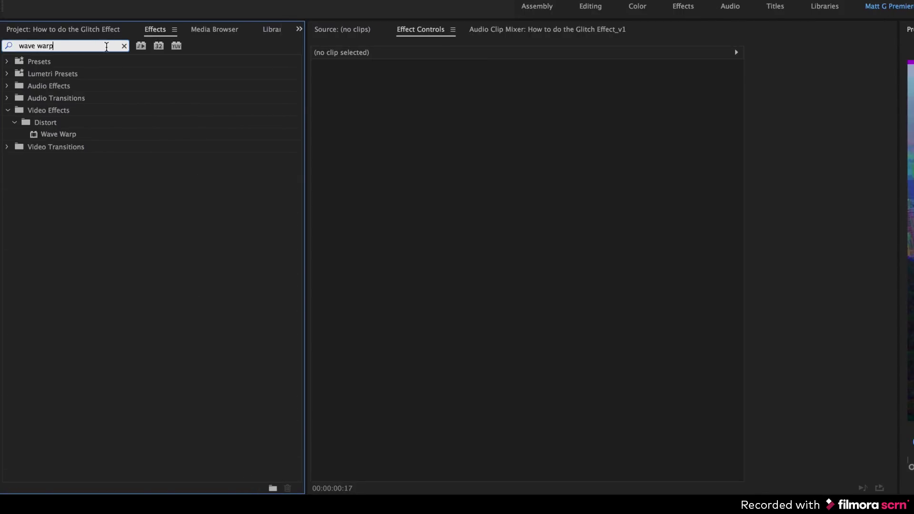
drag(57, 190, 317, 513)
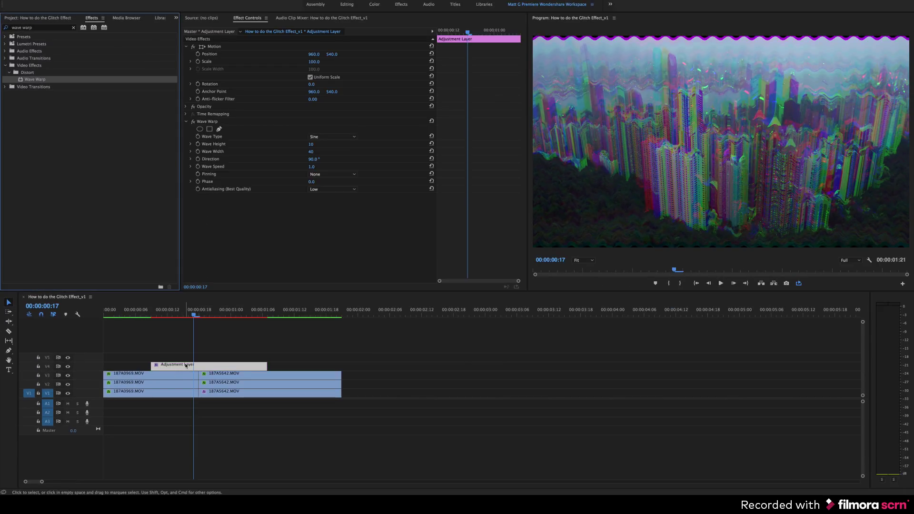
At 00:00:00:09, set the adjustment layer's Wave Warp to Noise wave type, All Edges pinning and a wave width of 1500.
click(153, 316)
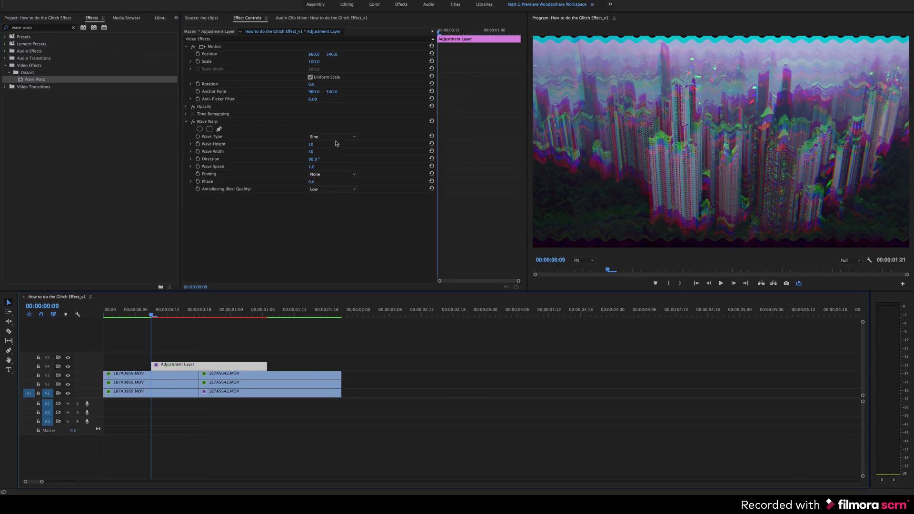
click(333, 137)
click(323, 193)
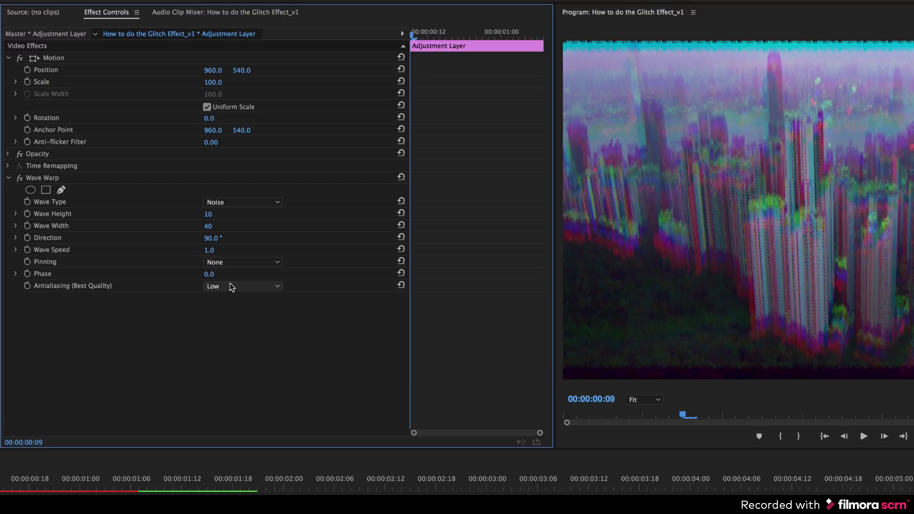
click(231, 262)
click(231, 282)
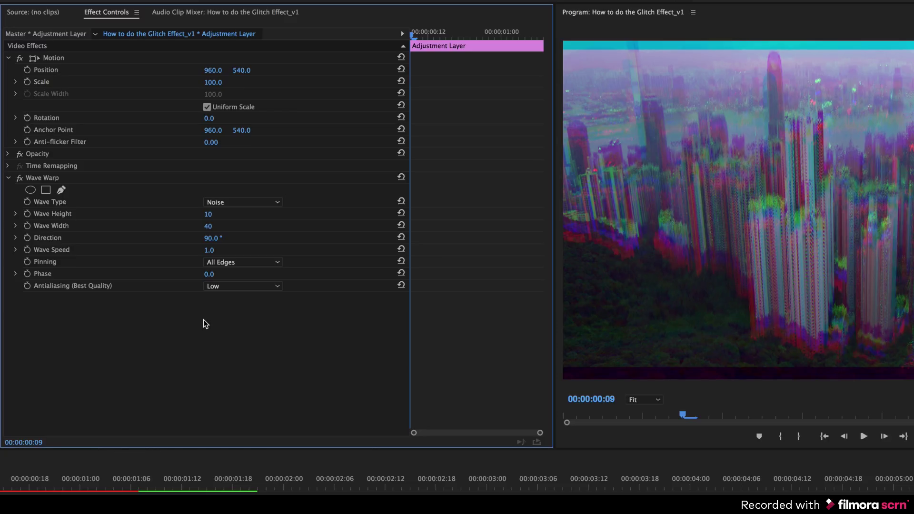
drag(208, 227, 842, 226)
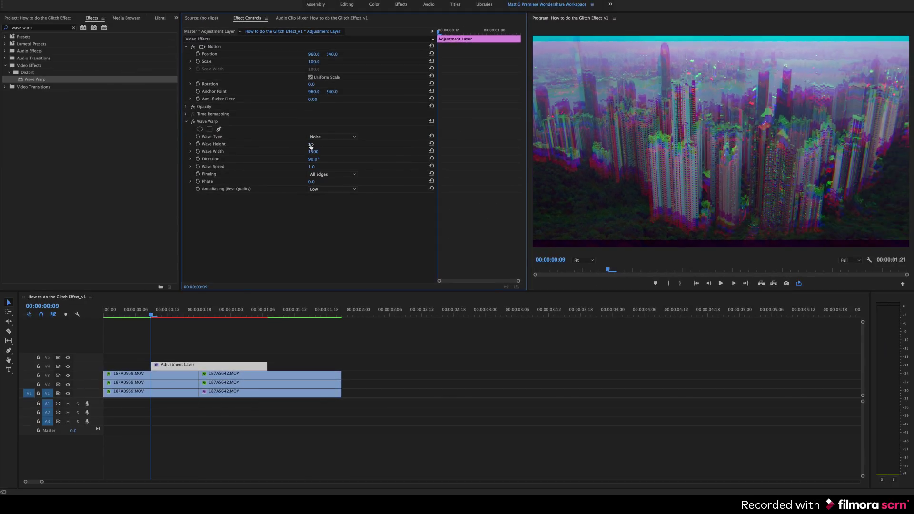
Render and play the sequence from the start, and scrub across the cut to review the Wave Warp distortion.
drag(155, 308, 25, 323)
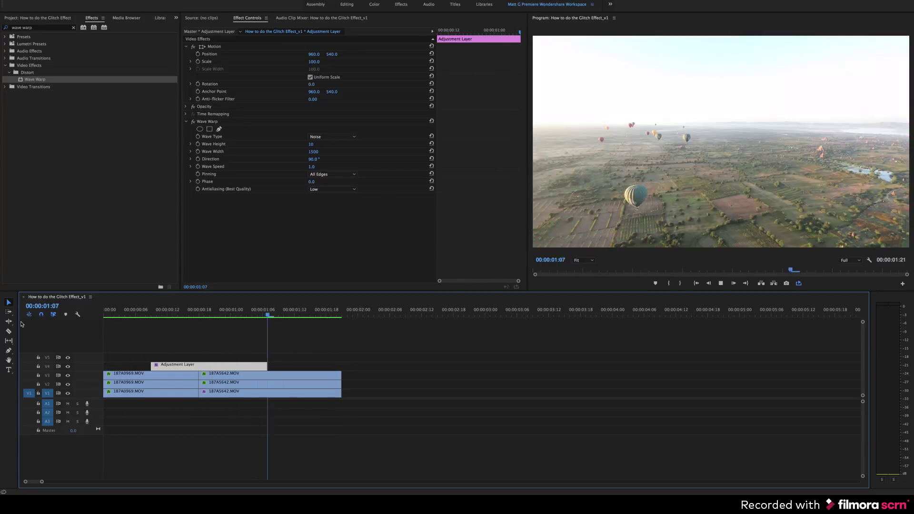
drag(165, 318, 217, 316)
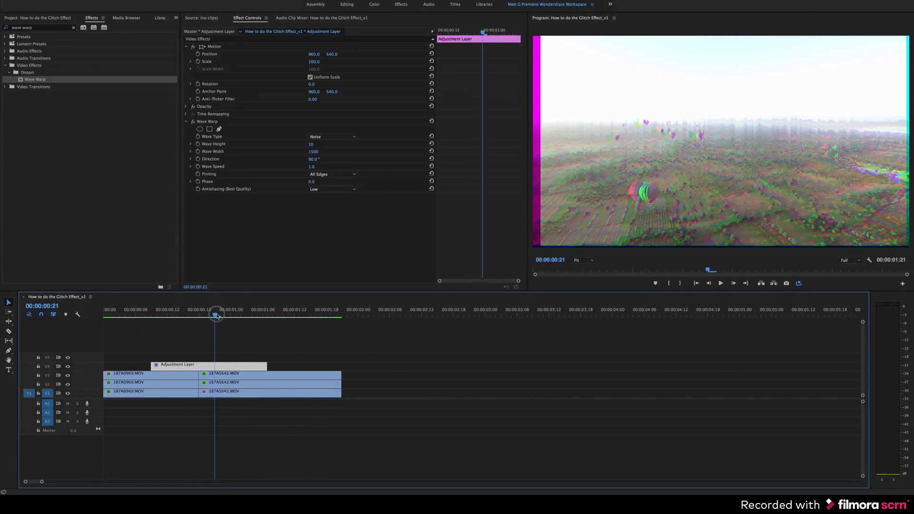